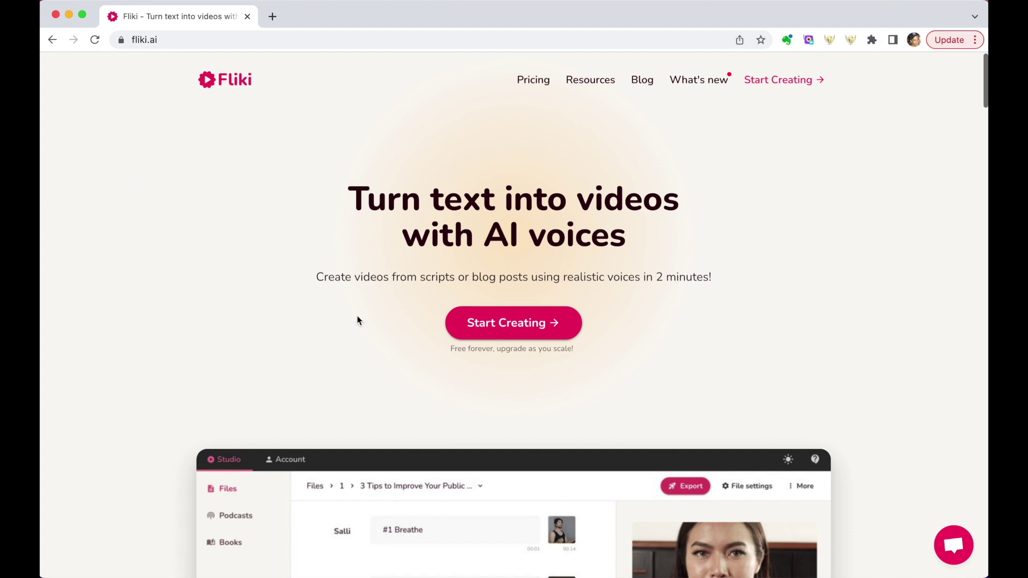
Go to Fliki's pricing page and scroll down to the plan cards
left_click(536, 83)
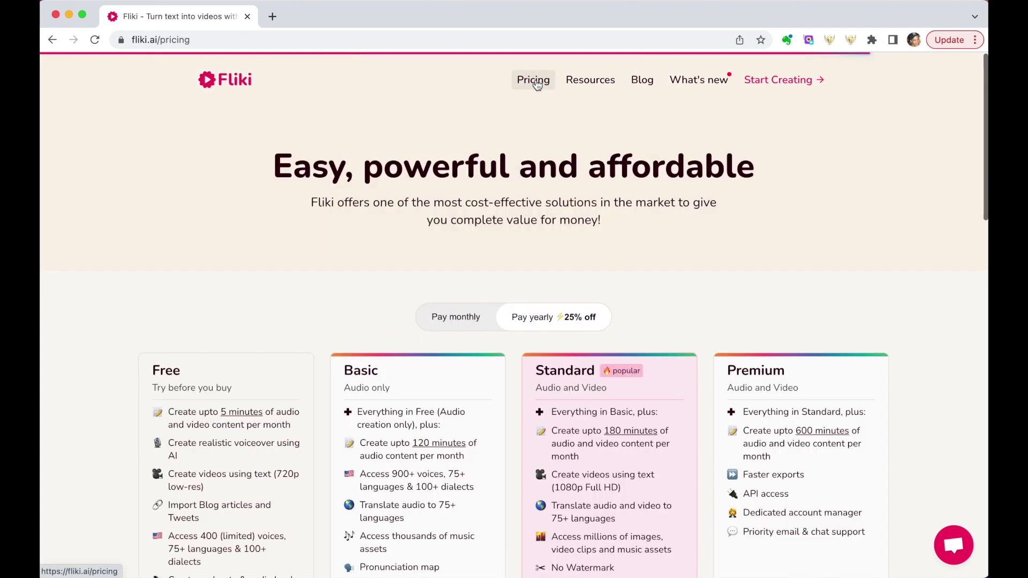
scroll(375, 295, "down", 5)
Start the Free plan and sign in with a Google account to reach the Files list
left_click(235, 500)
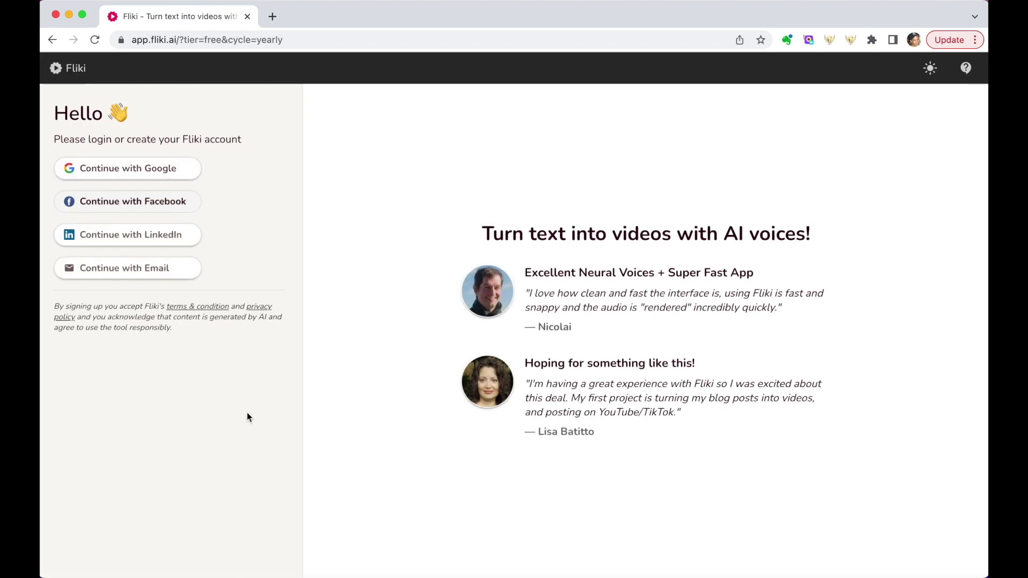
left_click(171, 170)
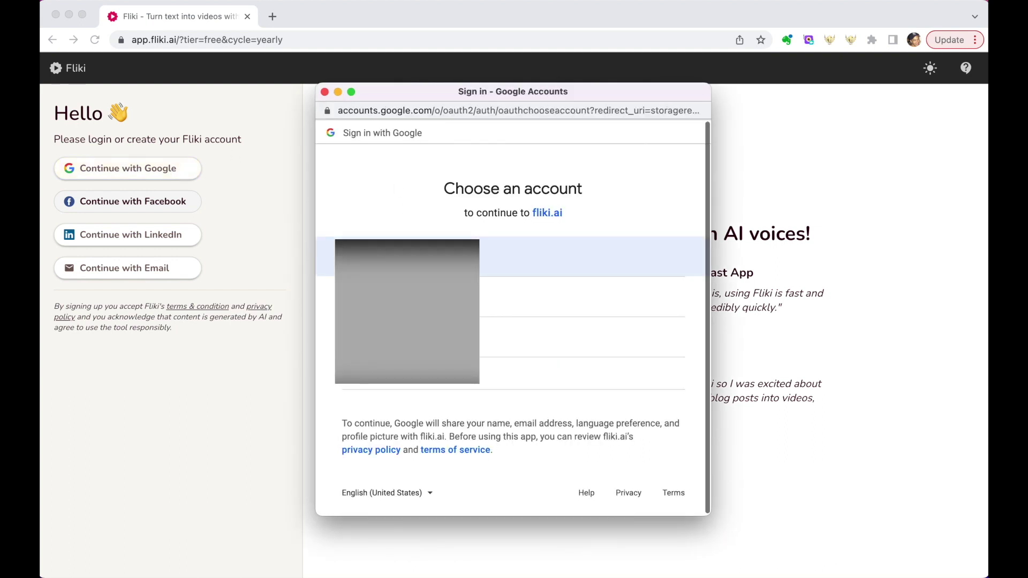
left_click(392, 255)
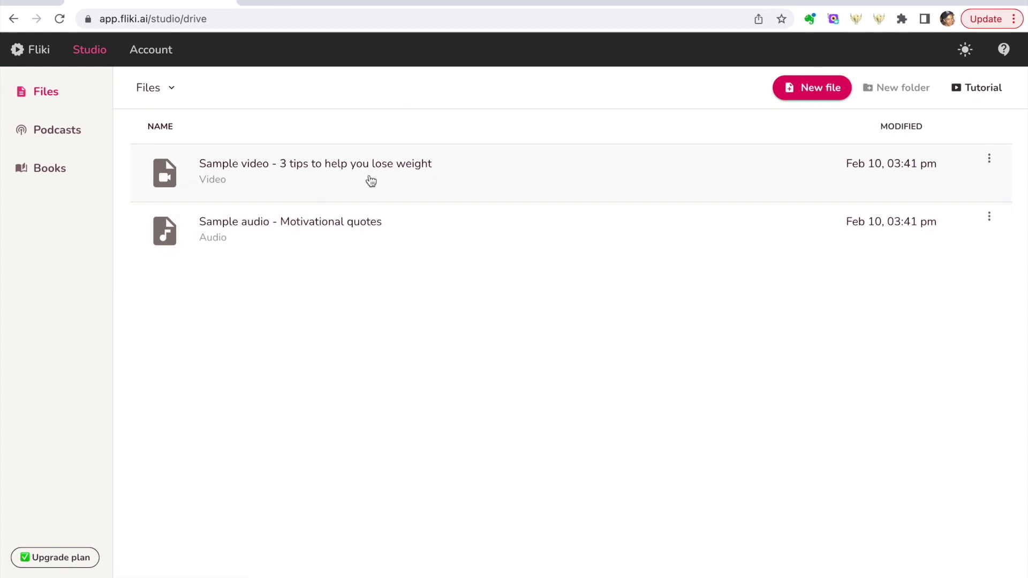
left_click(289, 172)
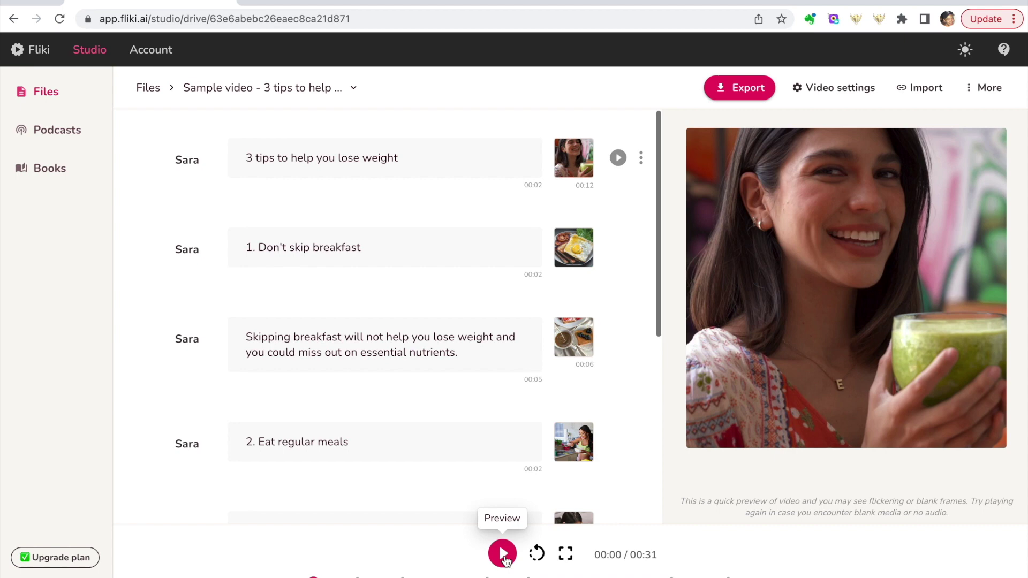
left_click(148, 88)
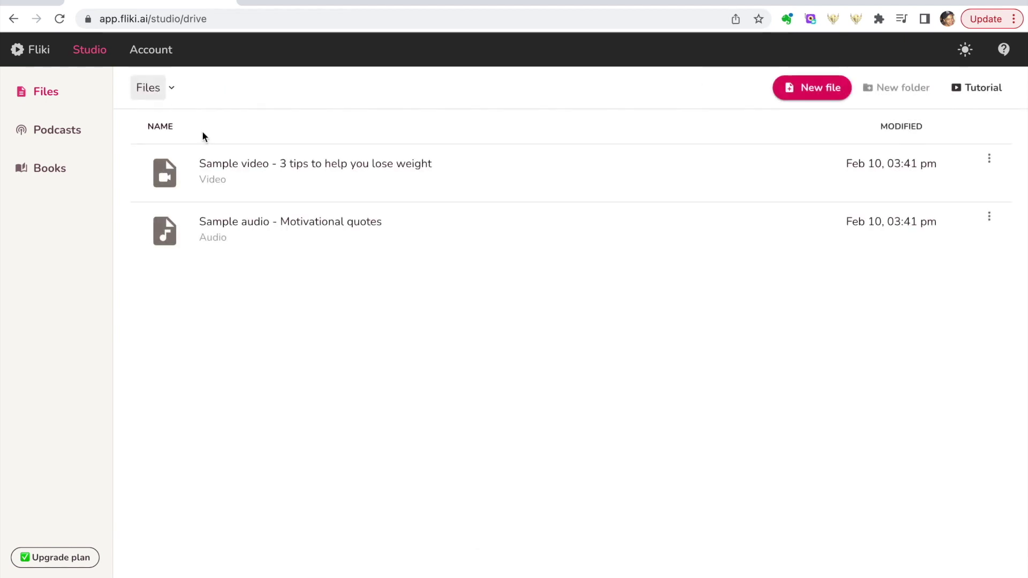
Open 'Sample audio - Motivational quotes' and play its three narrated quote lines
left_click(272, 228)
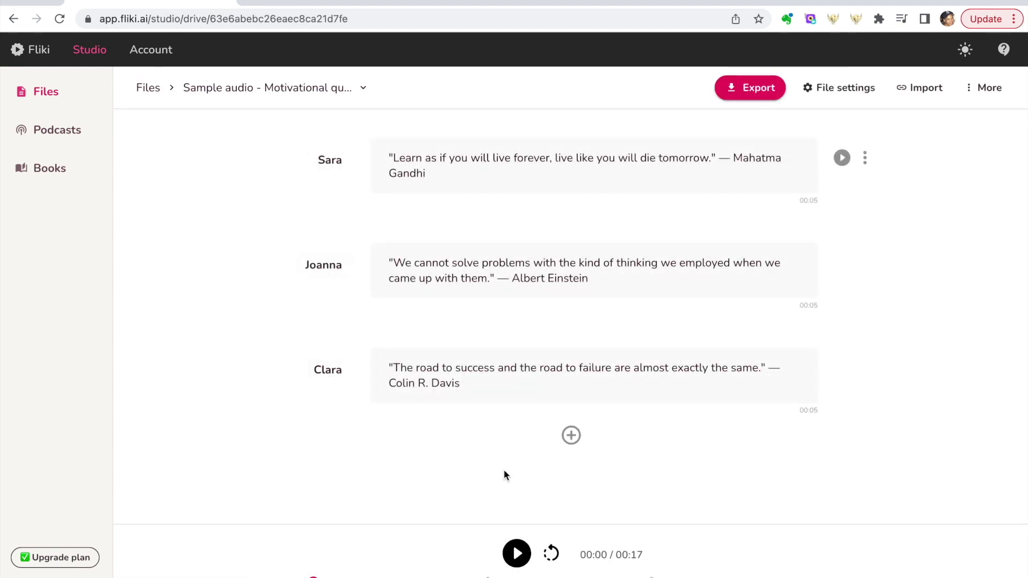
left_click(518, 553)
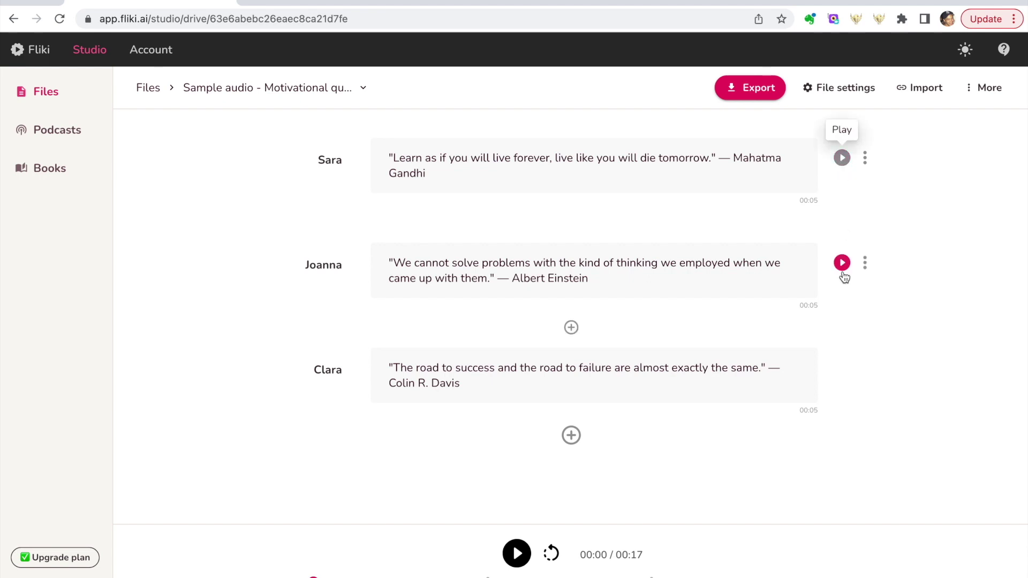
left_click(865, 159)
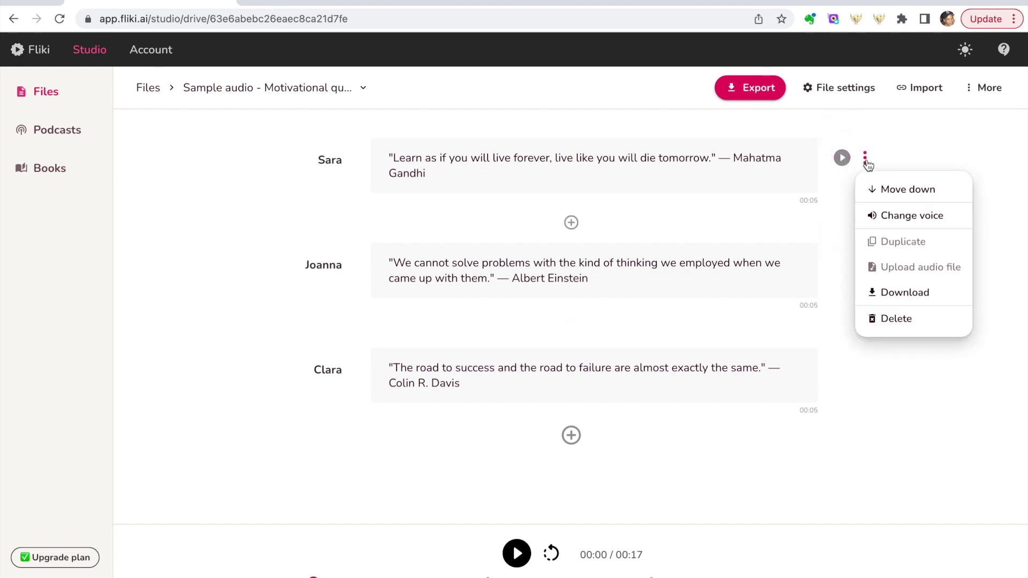
left_click(903, 226)
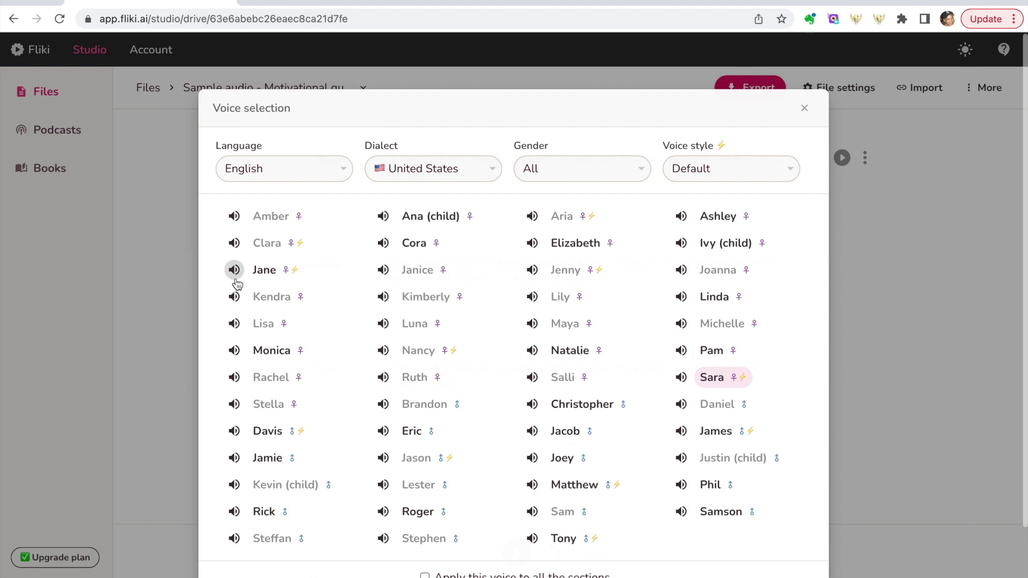
left_click(341, 172)
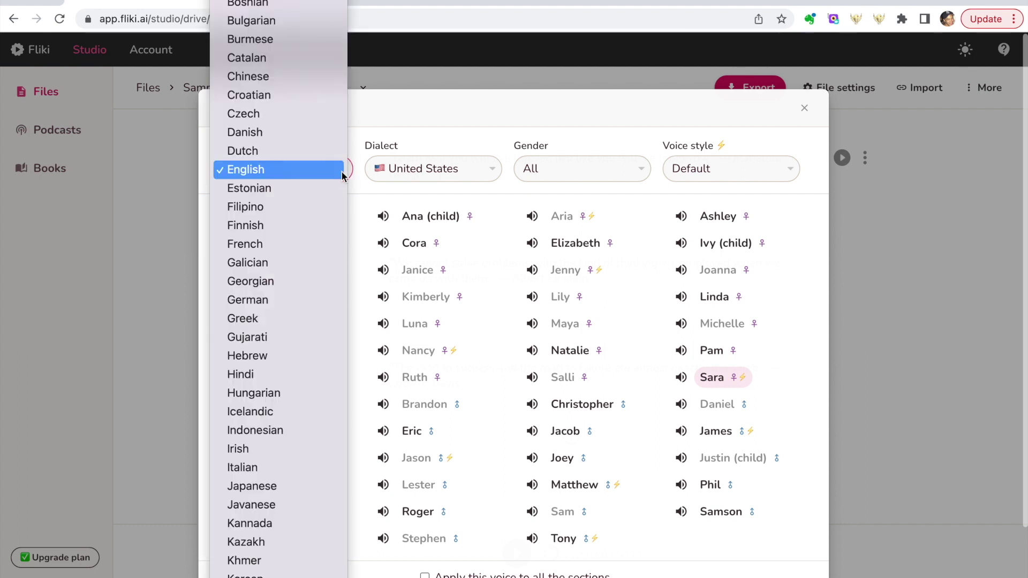
scroll(294, 359, "up", 2)
scroll(294, 359, "down", 5)
scroll(294, 359, "down", 8)
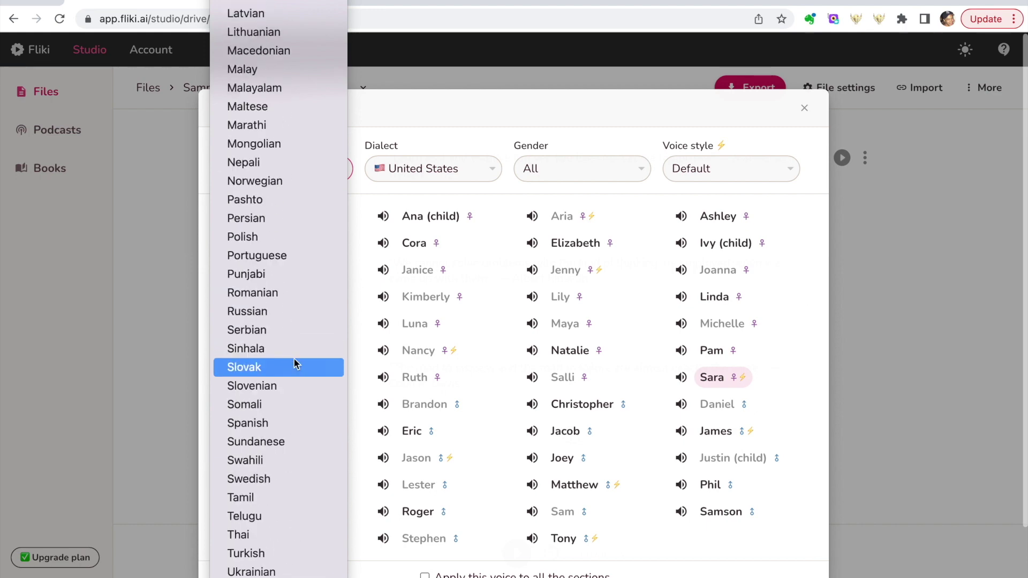
scroll(294, 359, "up", 10)
left_click(473, 125)
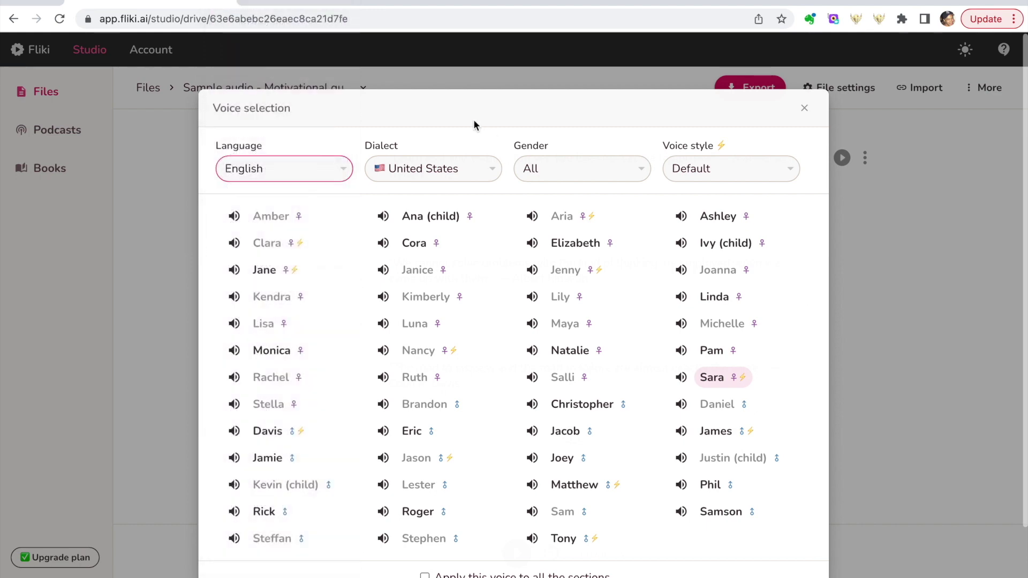
left_click(492, 172)
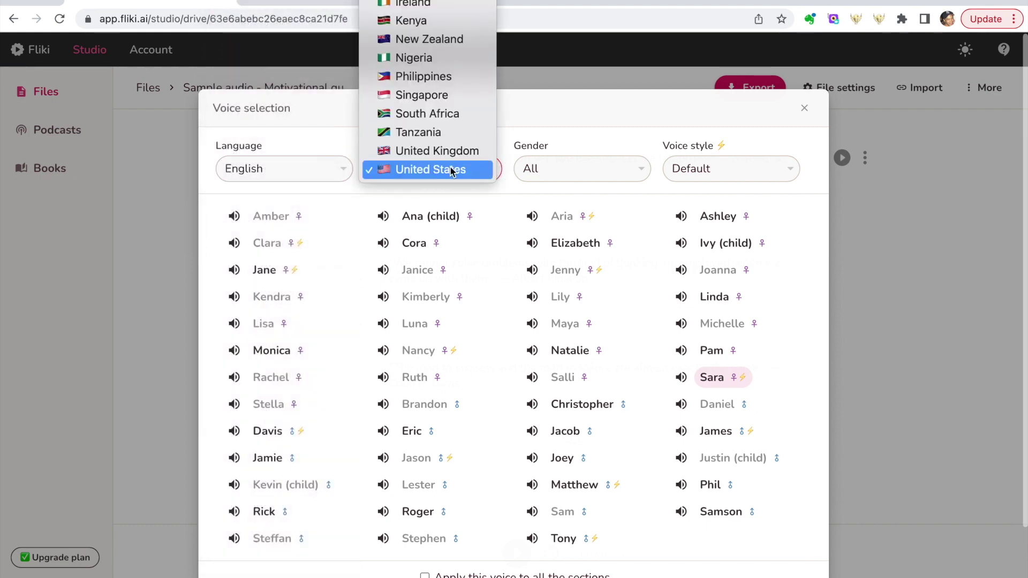
scroll(451, 167, "up", 2)
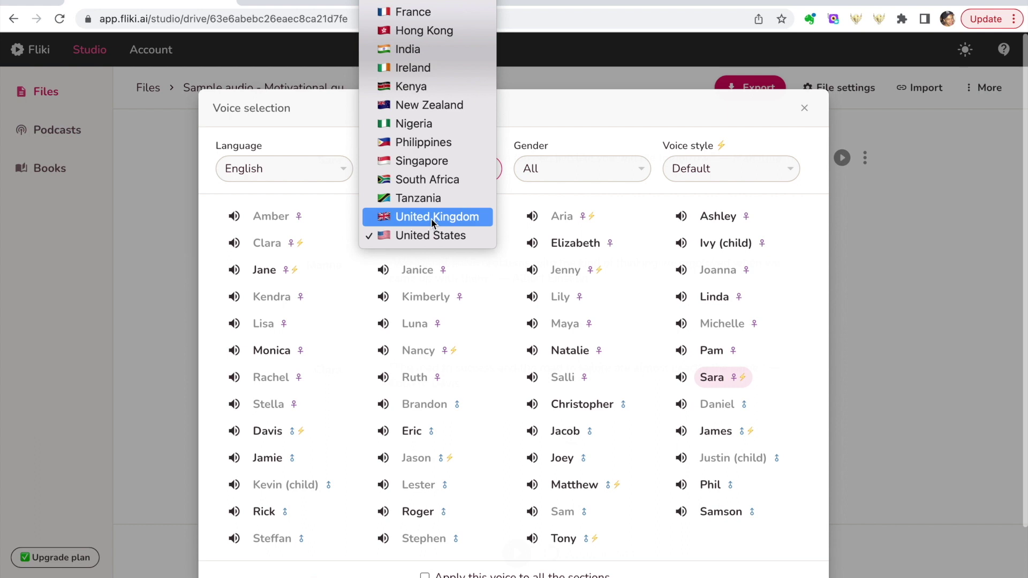
left_click(555, 96)
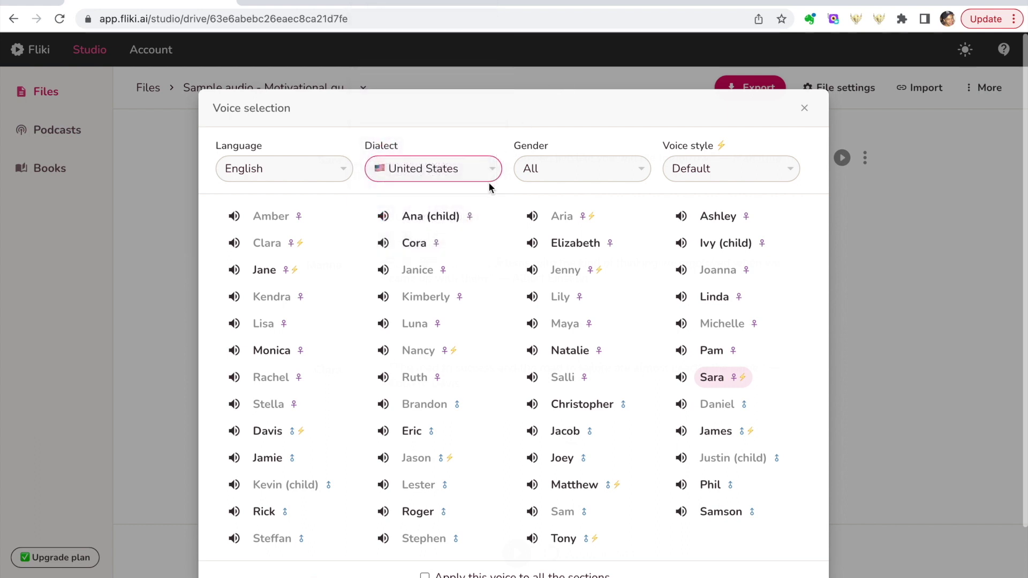
left_click(644, 171)
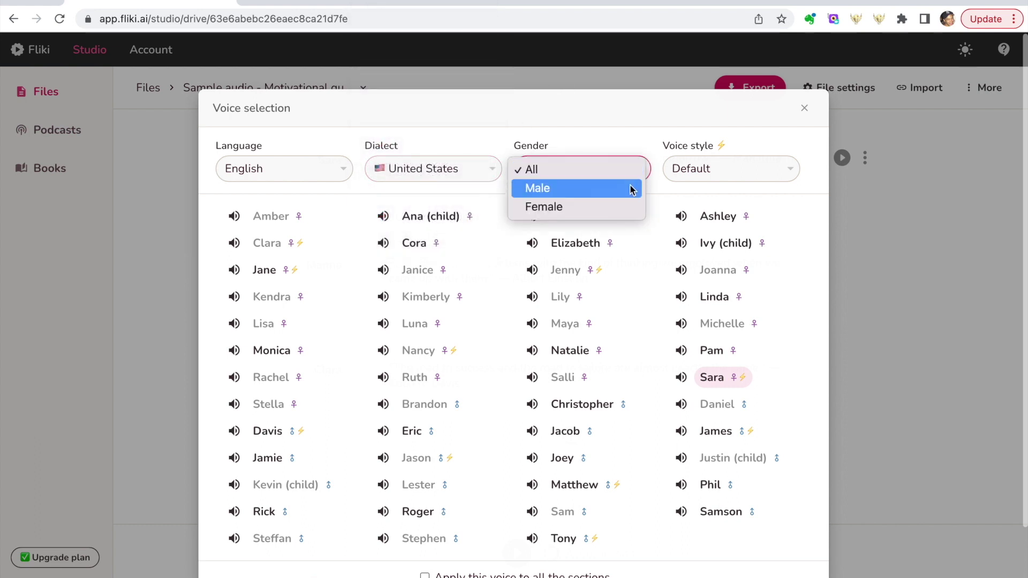
left_click(630, 121)
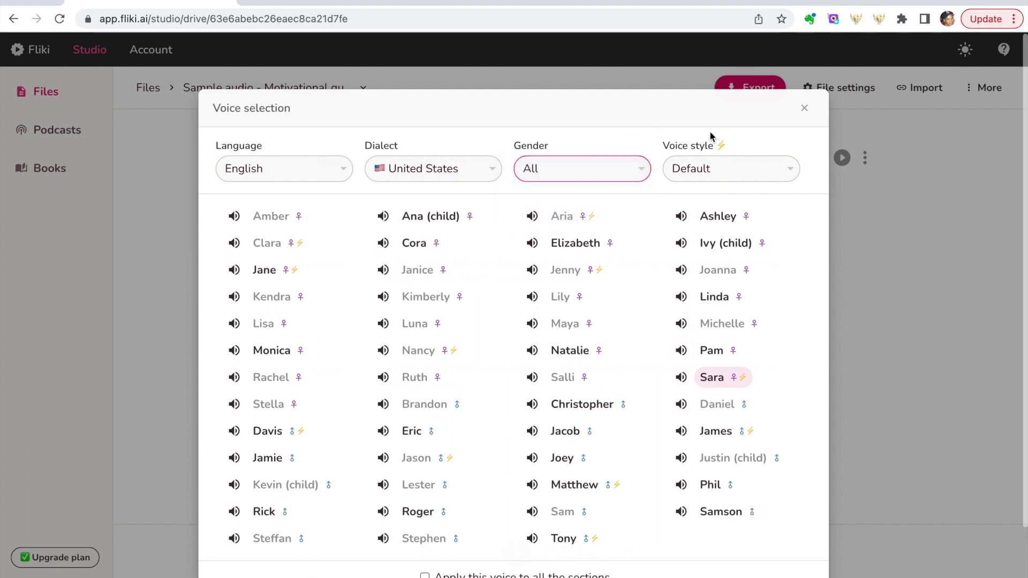
left_click(780, 172)
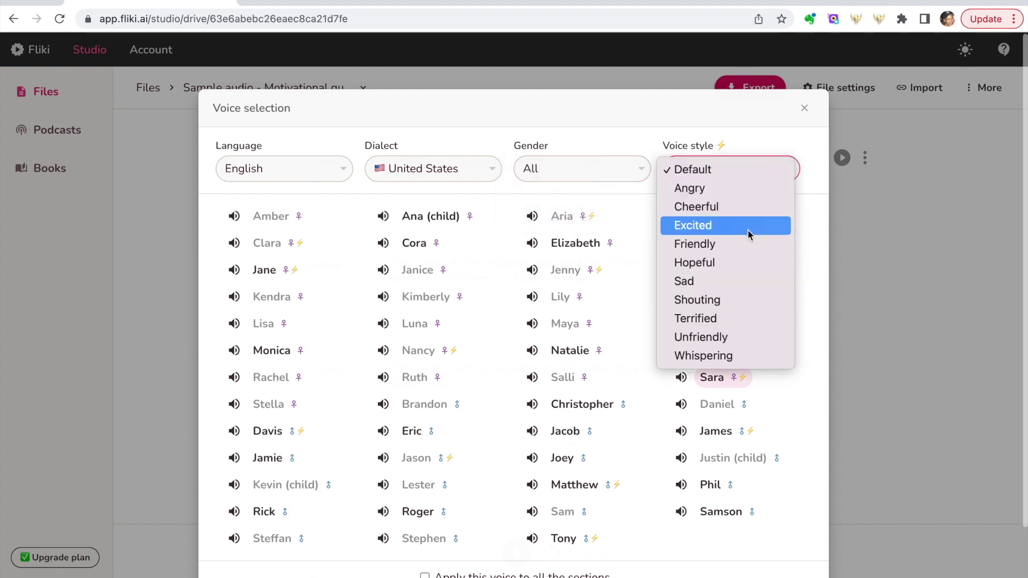
left_click(604, 122)
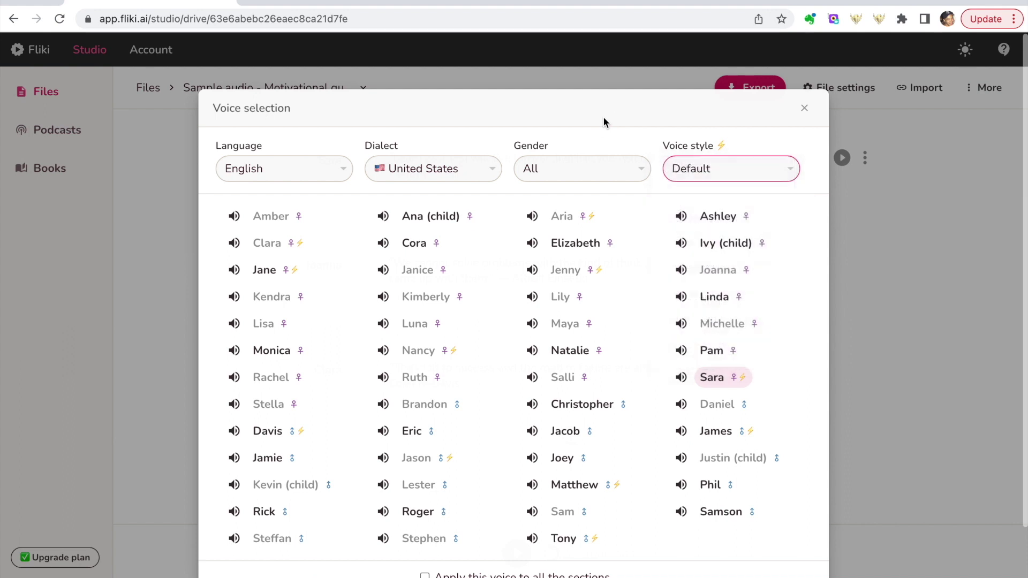
left_click(234, 270)
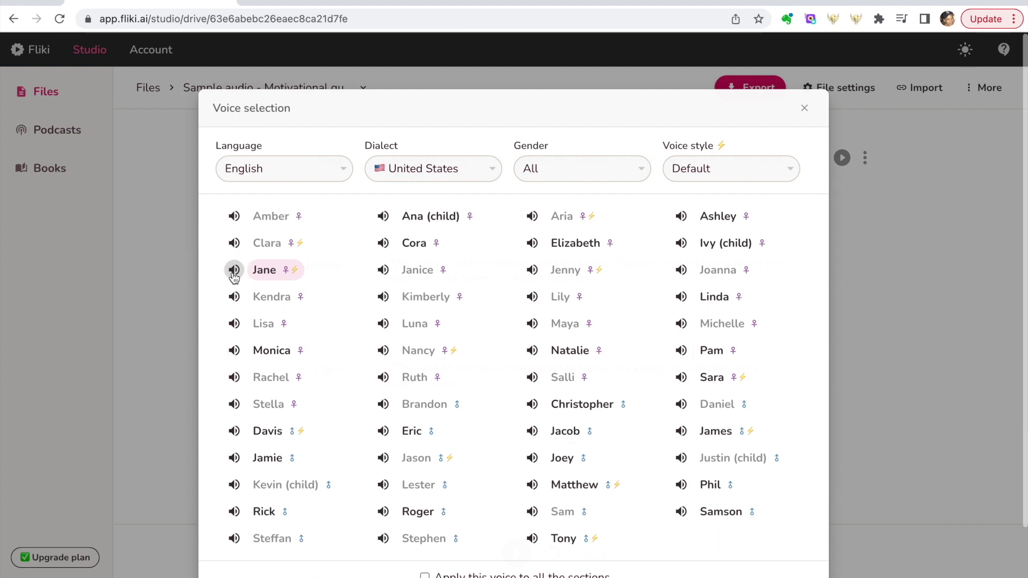
scroll(607, 537, "down", 1)
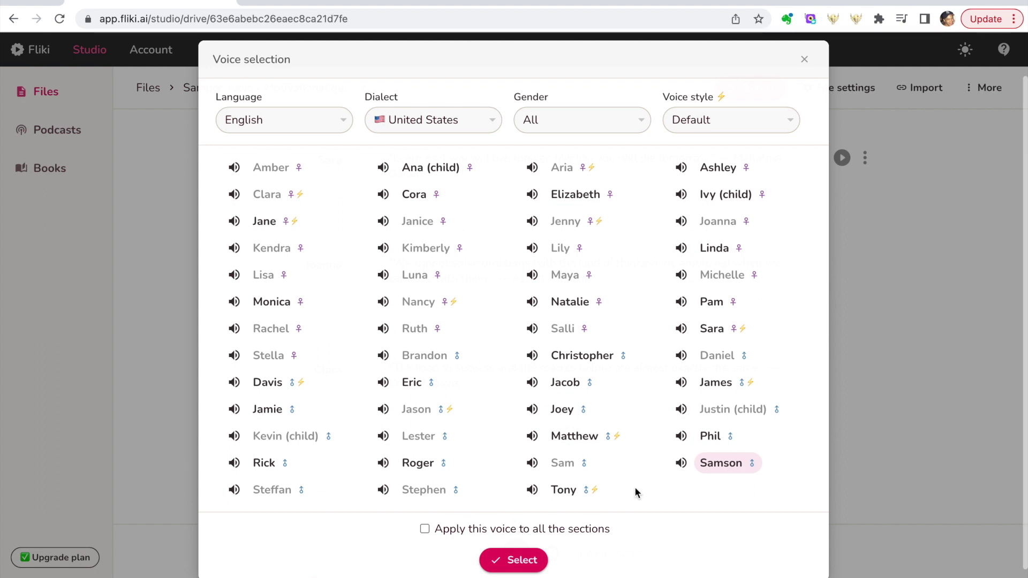
Leave the voice picker unchanged and create a new English video file named 'Test video'
left_click(804, 60)
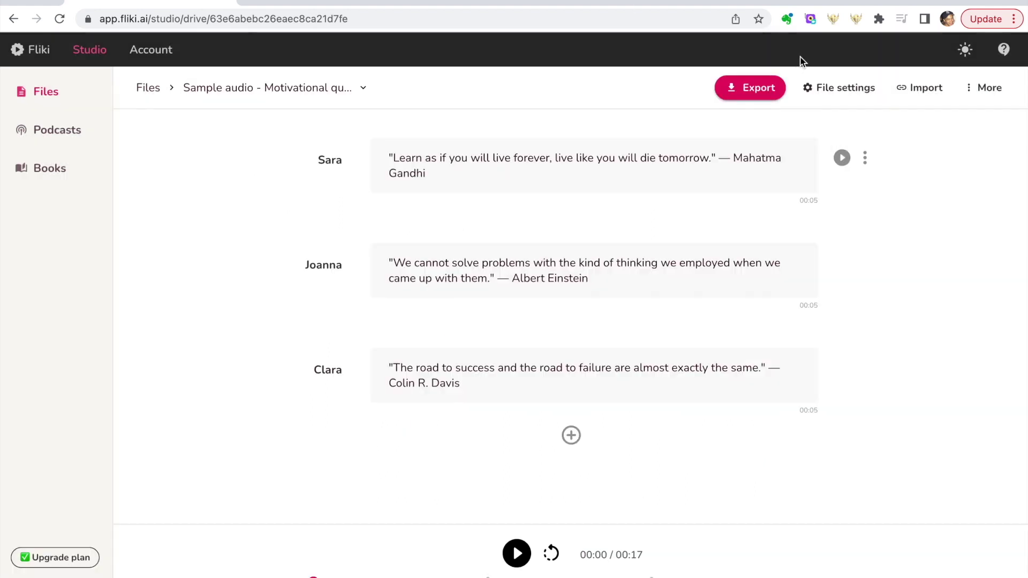
left_click(147, 88)
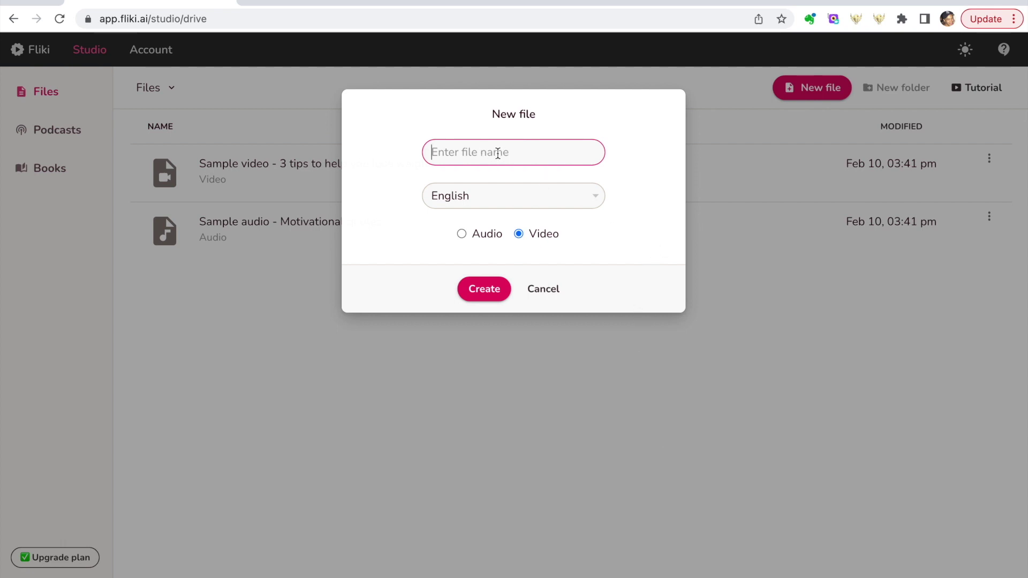
type("Test video")
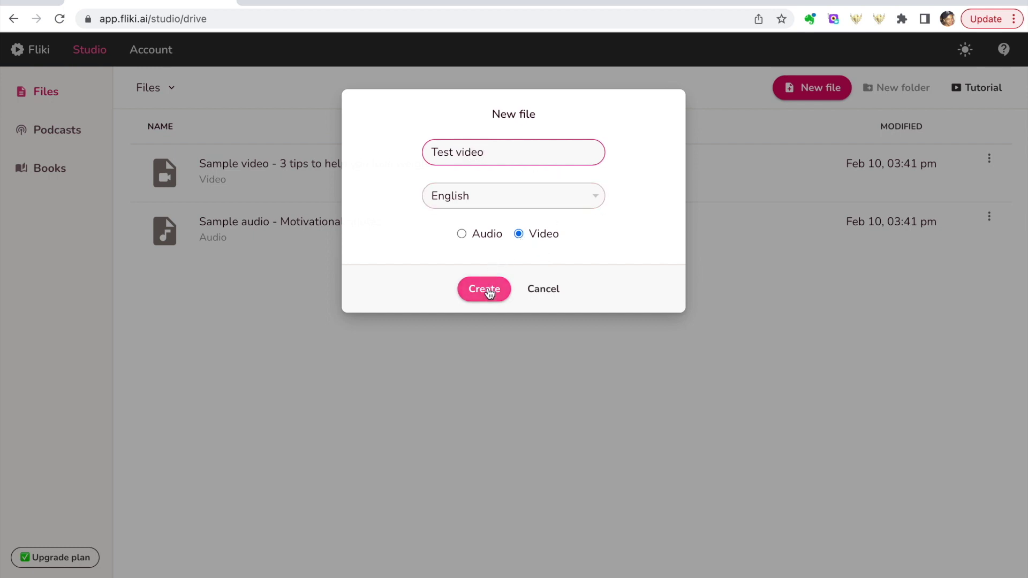
left_click(486, 292)
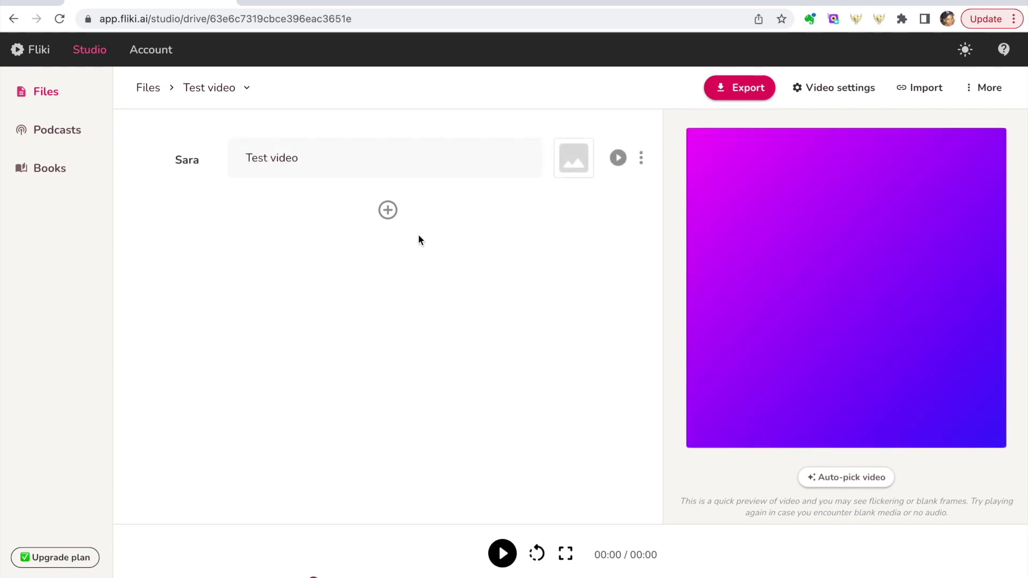
Replace the first Sara scene's narration text with 'Never give up on your dreams'
left_click(641, 157)
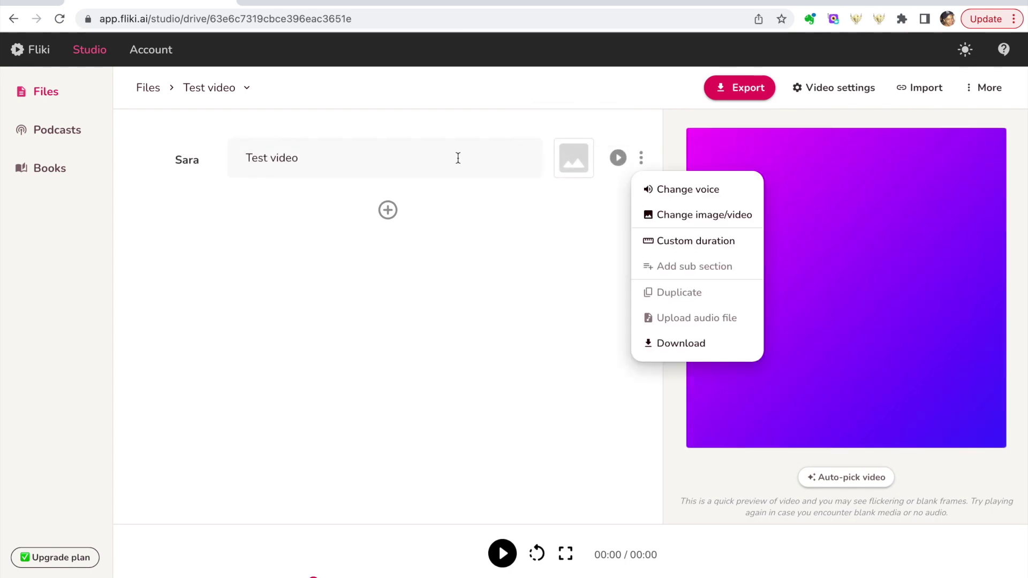
left_click(458, 158)
key("ctrl+a")
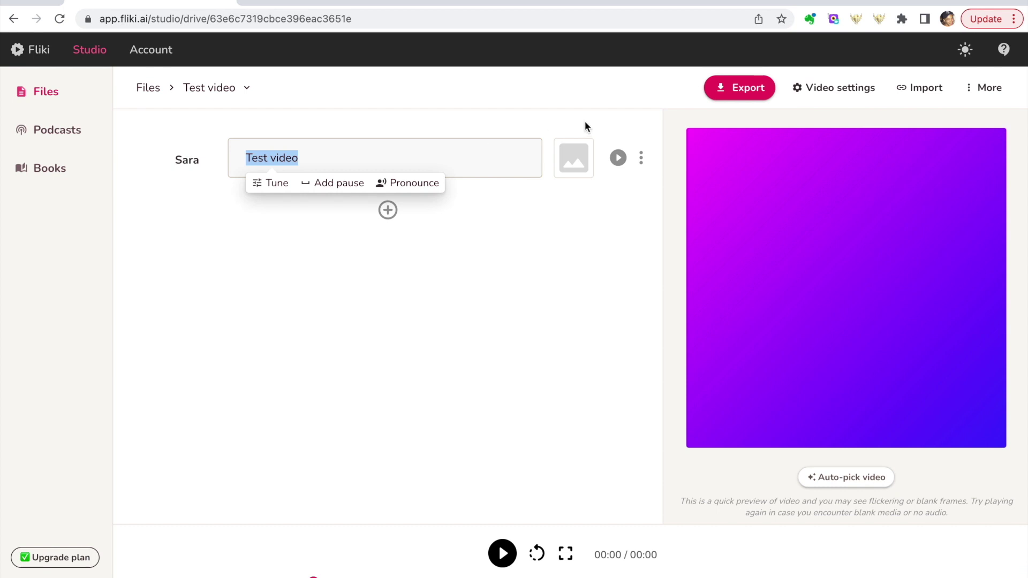
type("Nev")
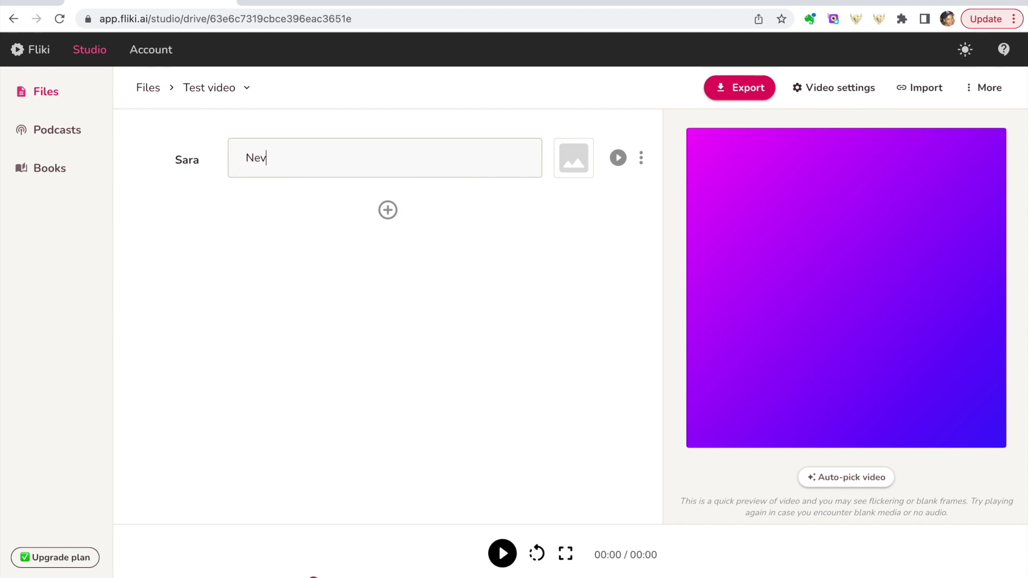
type("er give up on your dreams")
left_click(574, 158)
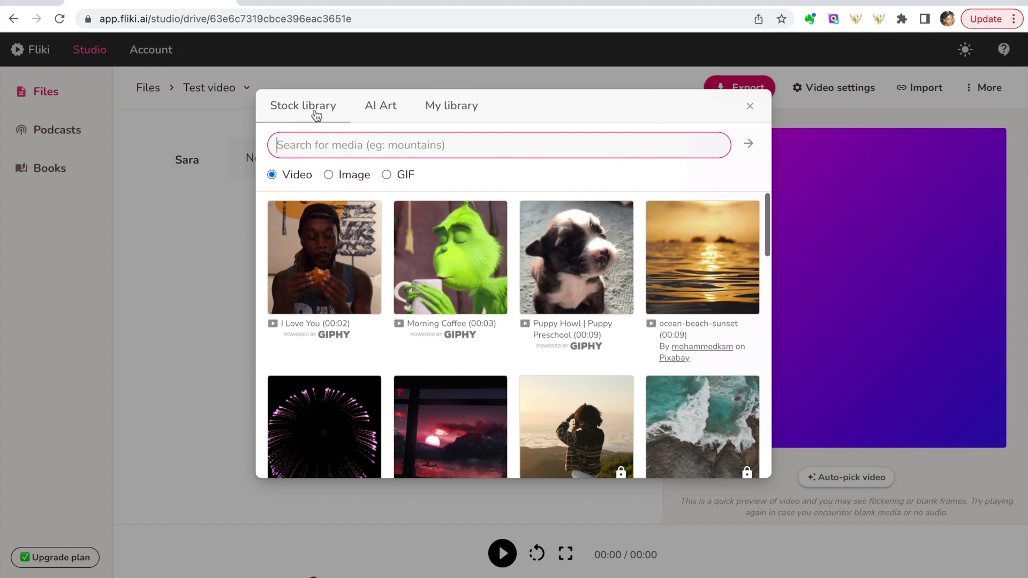
Look through the media picker's AI Art, My media and Stock library tabs
left_click(377, 116)
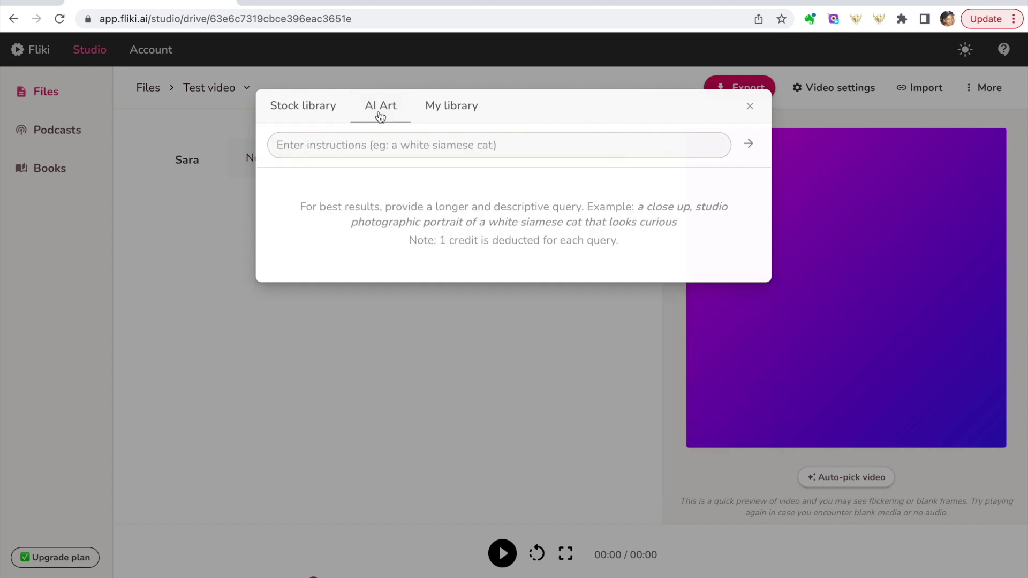
left_click(427, 144)
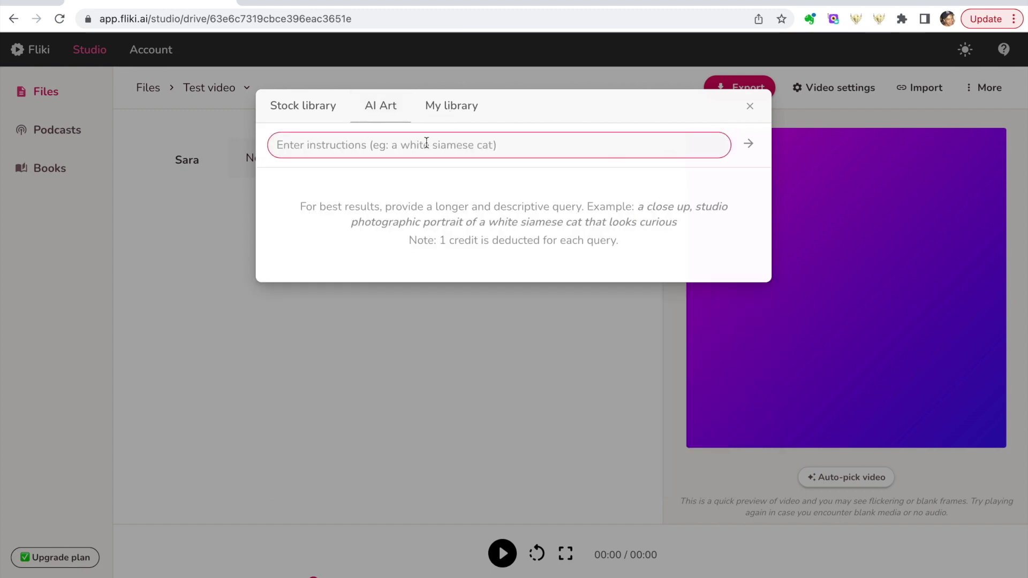
left_click(455, 116)
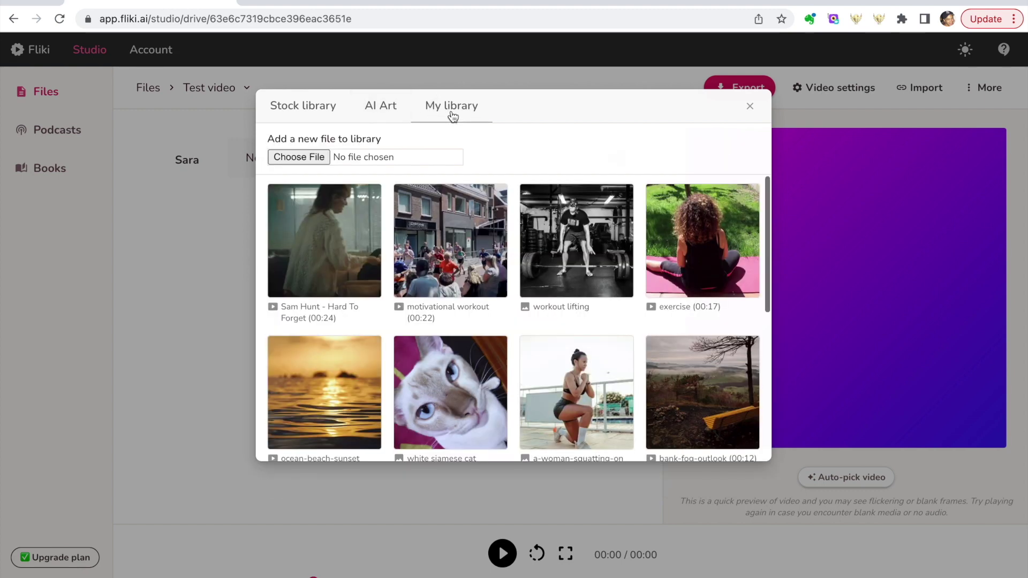
left_click(313, 111)
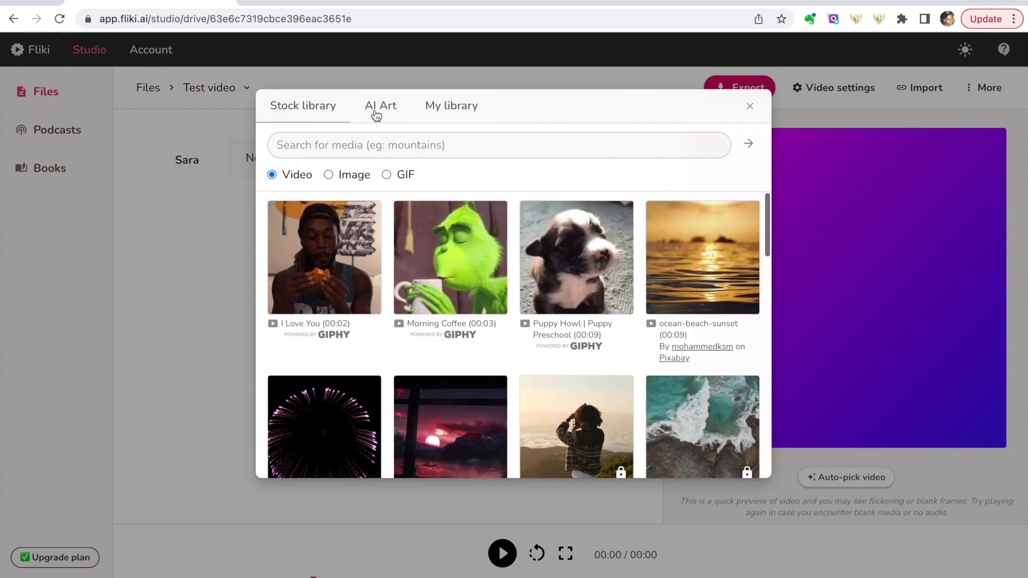
left_click(451, 107)
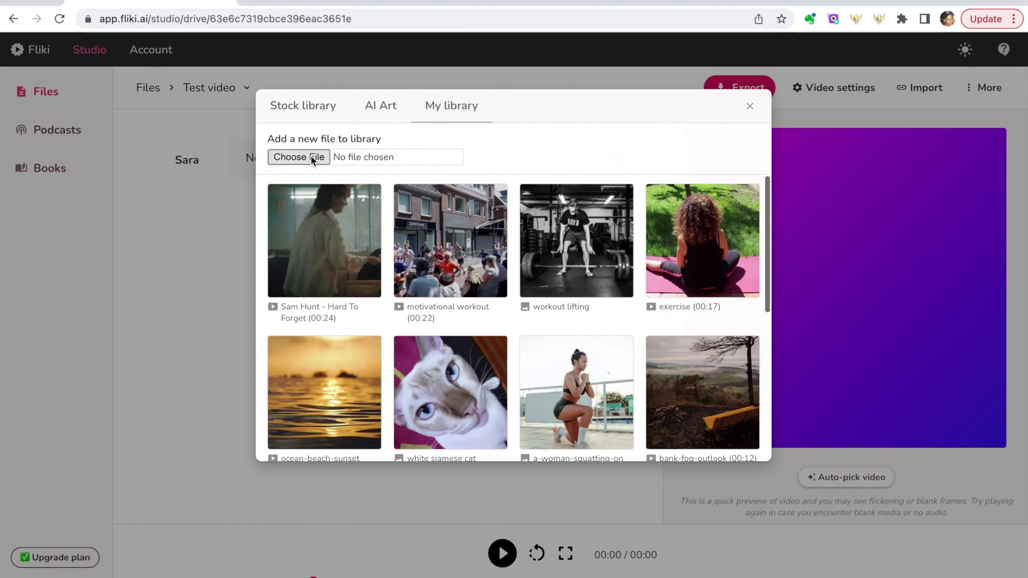
left_click(316, 107)
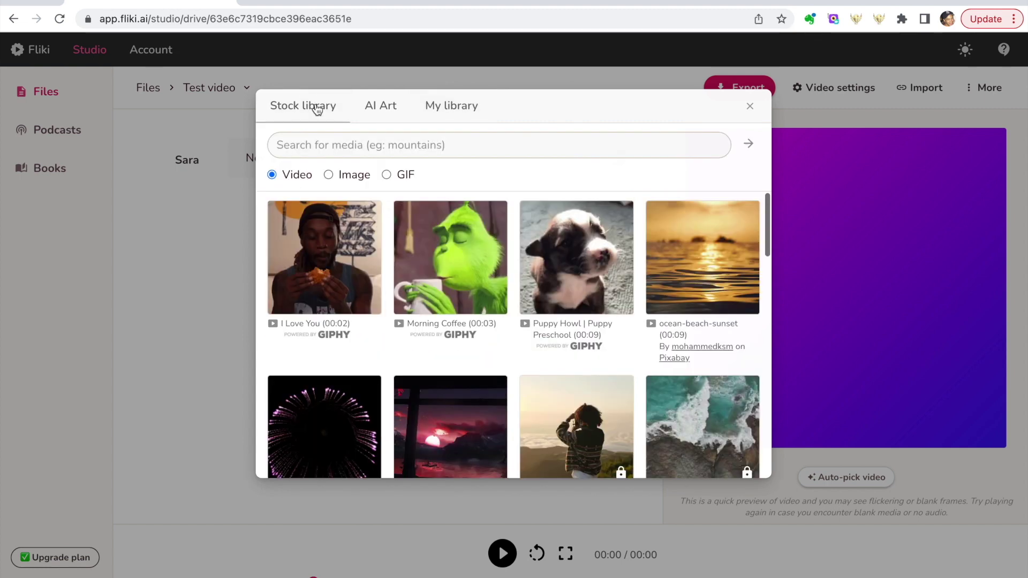
Search stock for 'workout' and apply the 20-second beach runners clip to the first scene
left_click(351, 151)
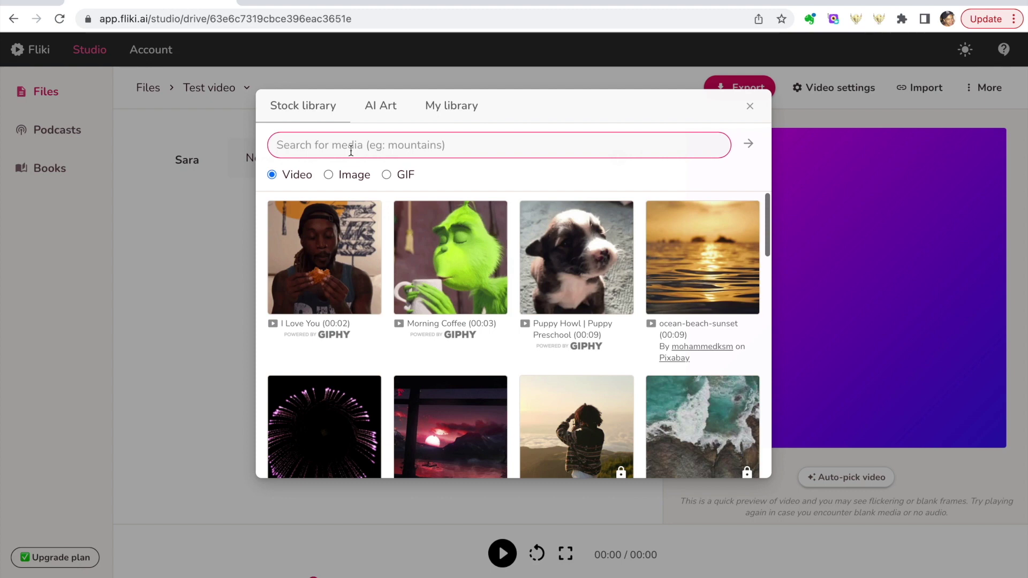
type("workout")
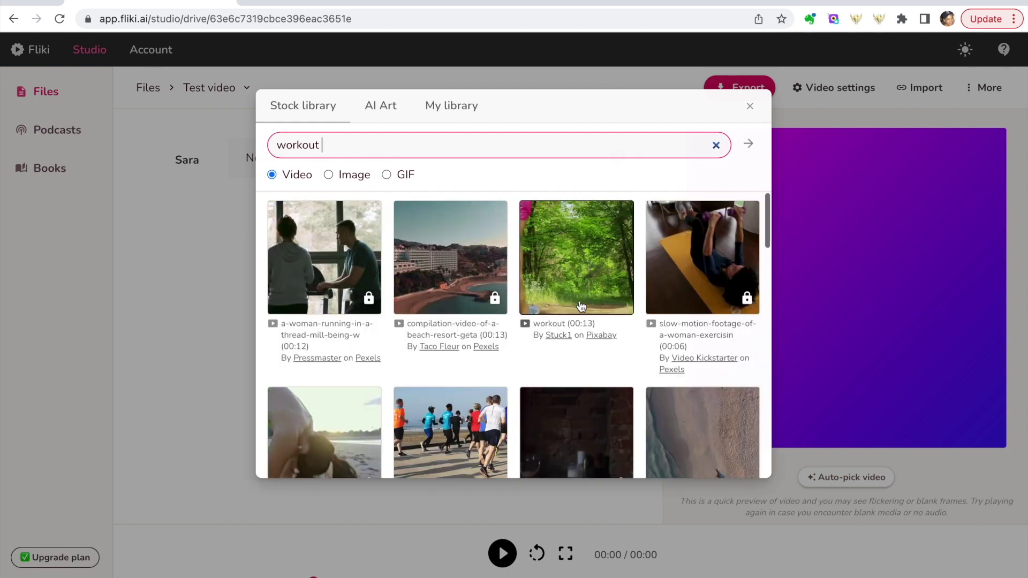
scroll(581, 305, "down", 3)
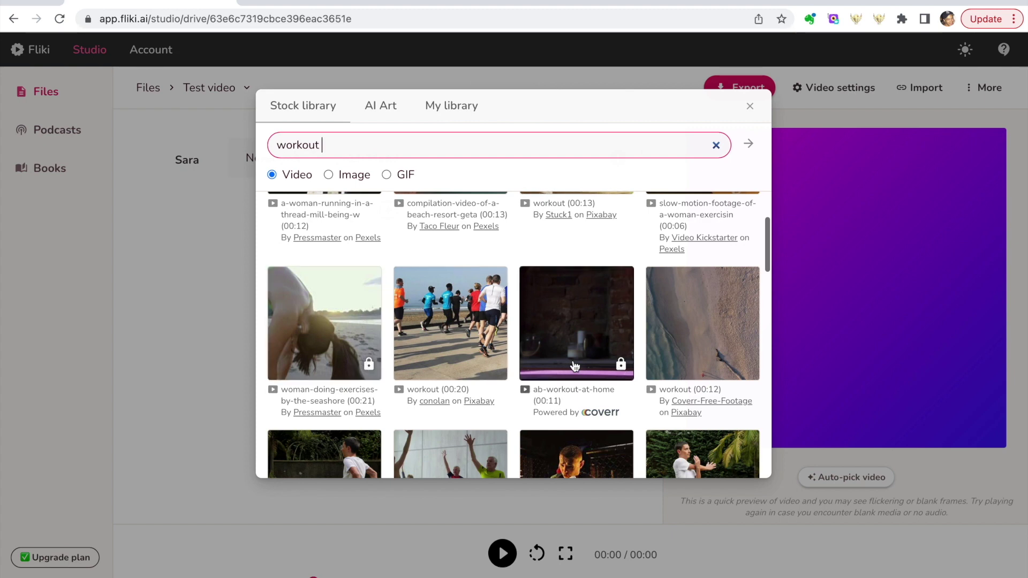
scroll(574, 366, "down", 2)
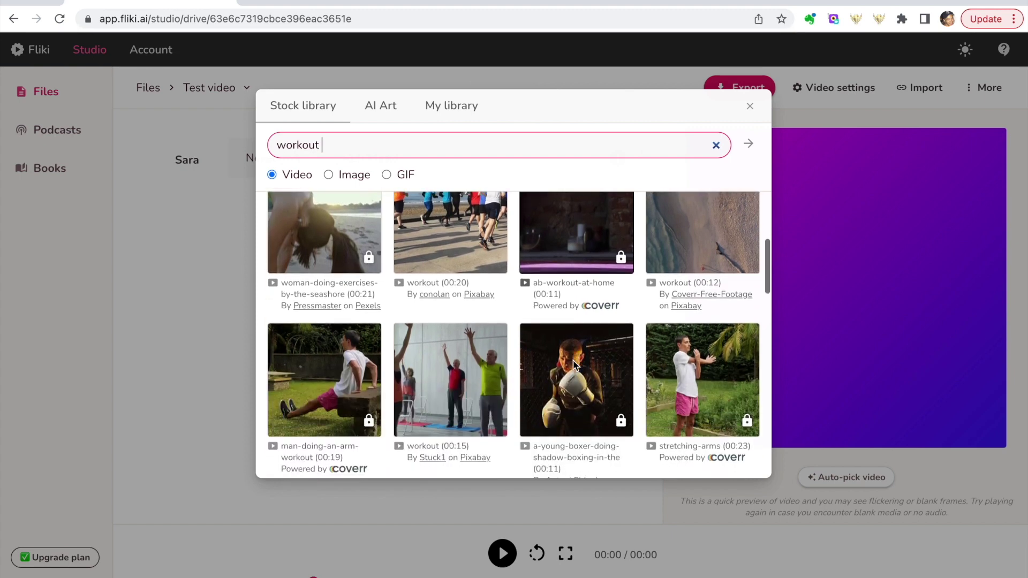
scroll(574, 365, "up", 2)
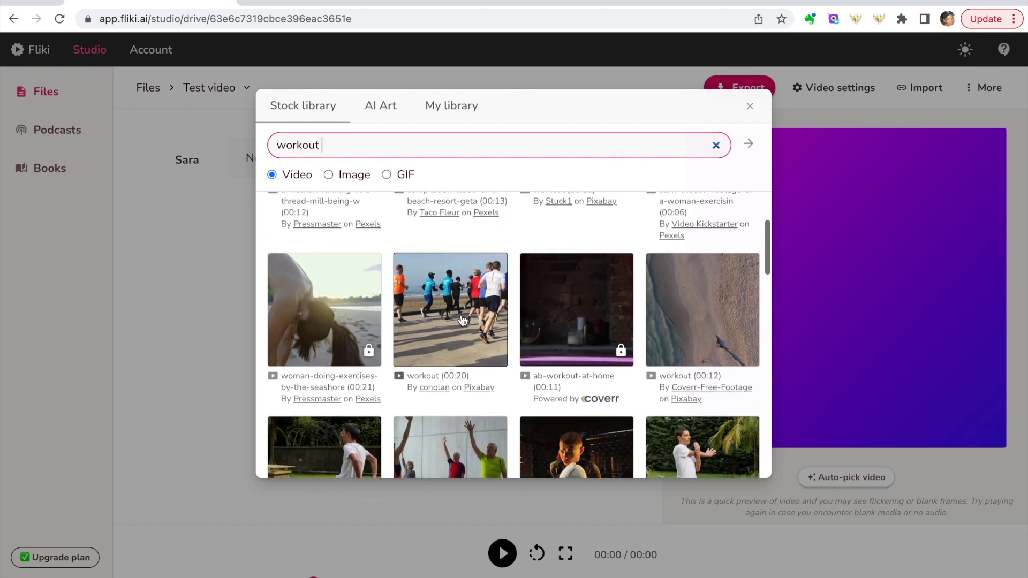
left_click(461, 315)
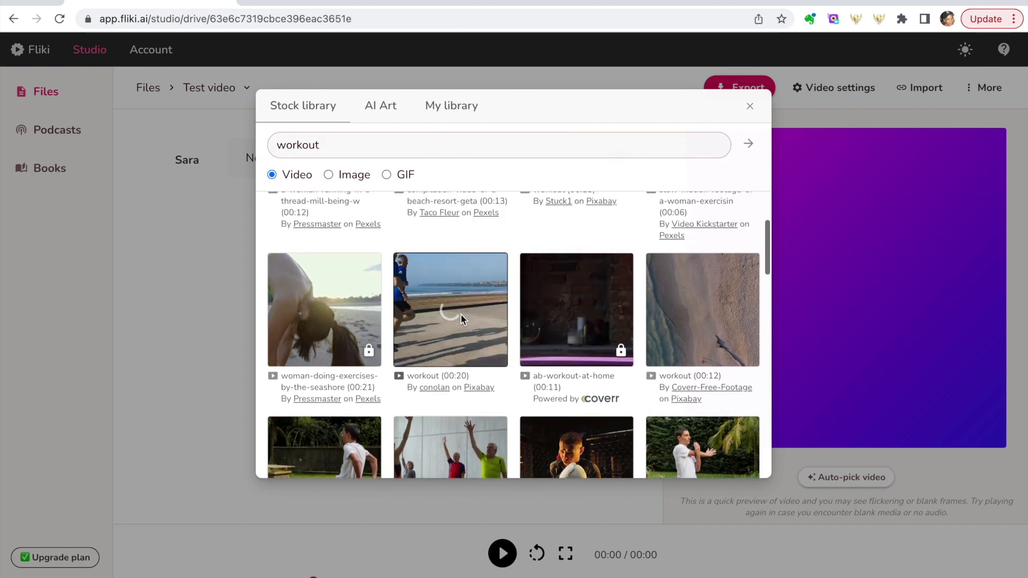
left_click(461, 314)
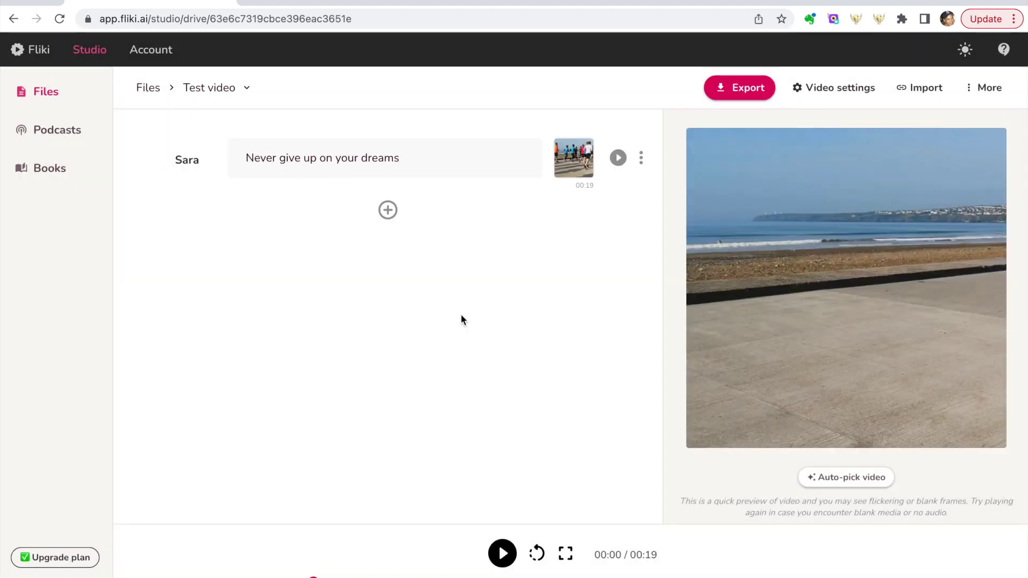
left_click(388, 211)
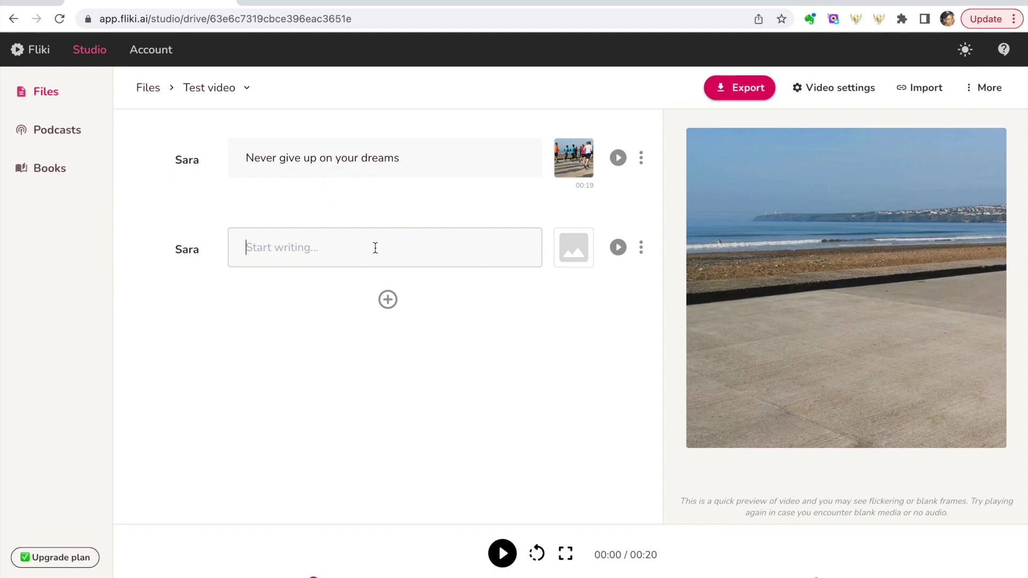
Write 'Even when things get hard' in the second scene and give it the lake-sunset-trees stock clip
type("Even when things g")
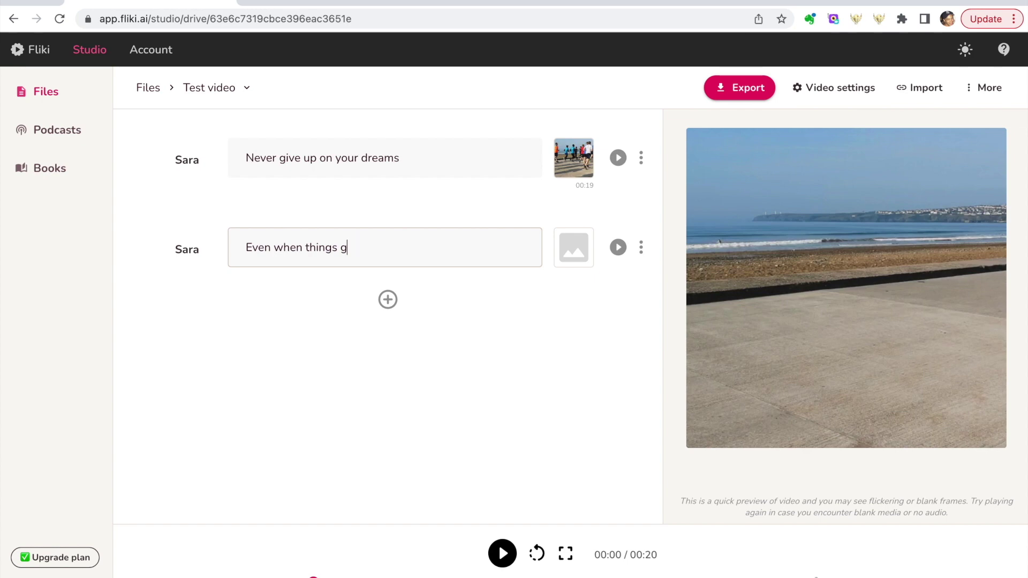
type("et hard")
left_click(576, 252)
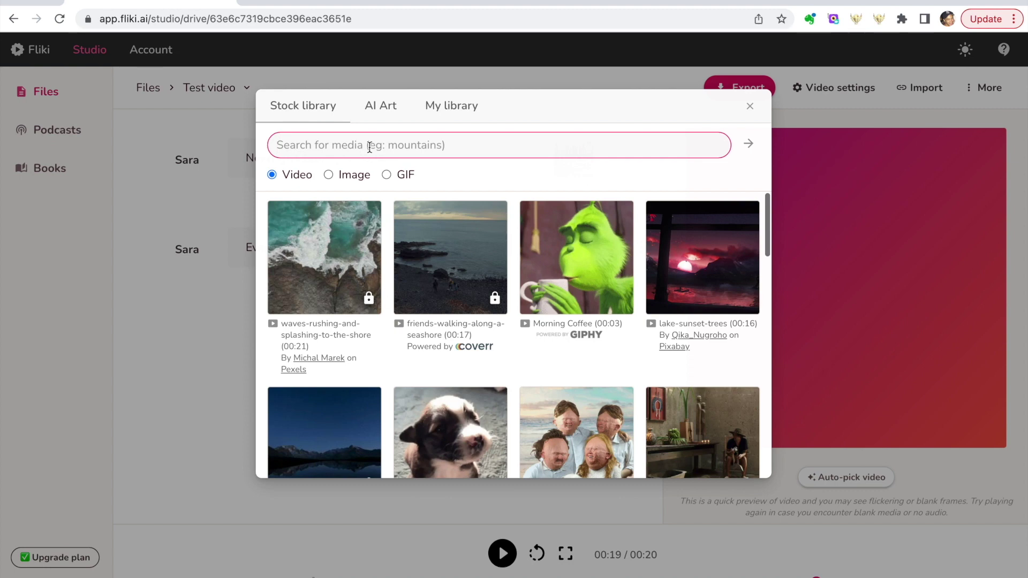
type("workout")
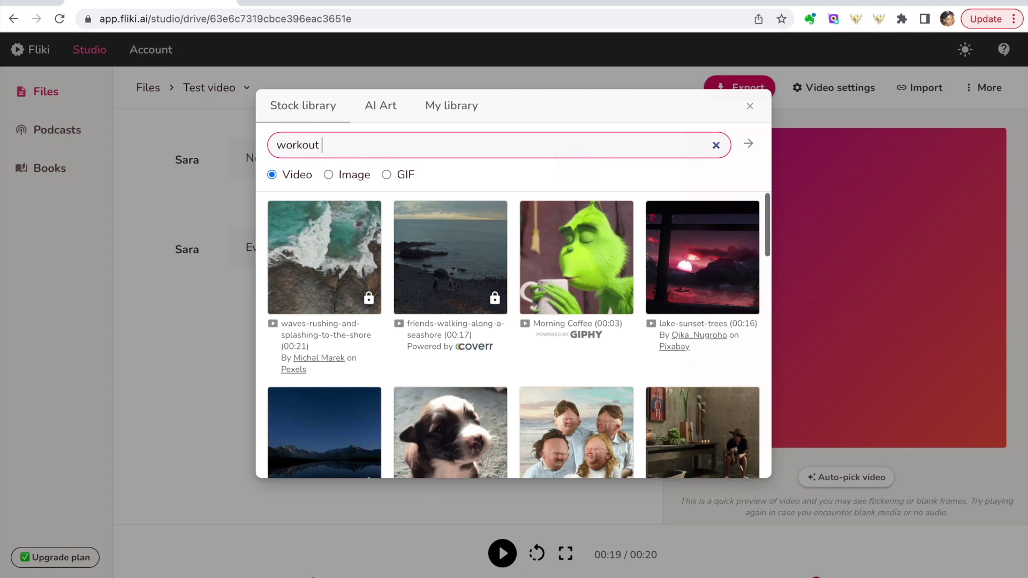
key("Return")
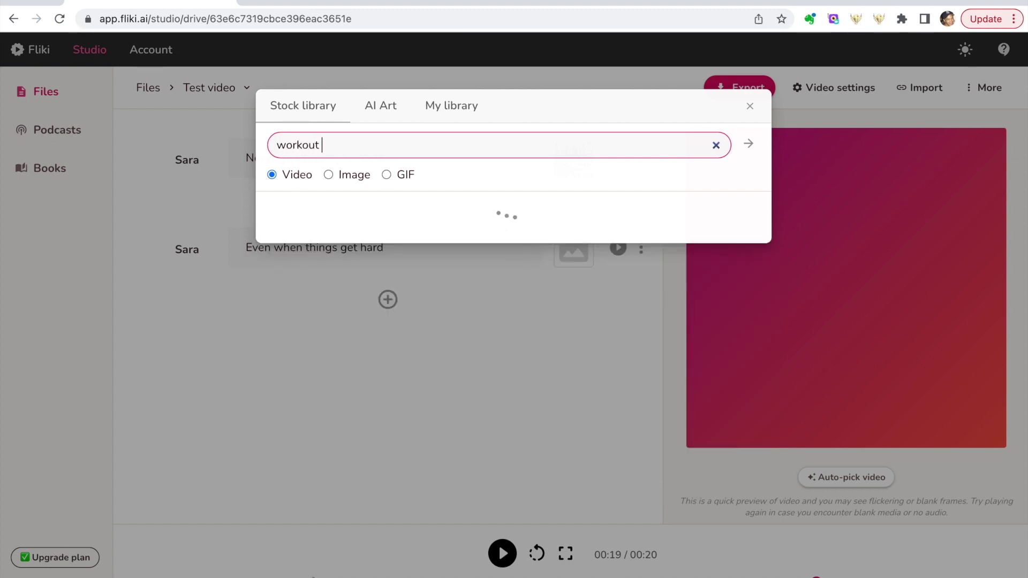
scroll(417, 223, "down", 3)
scroll(417, 224, "up", 3)
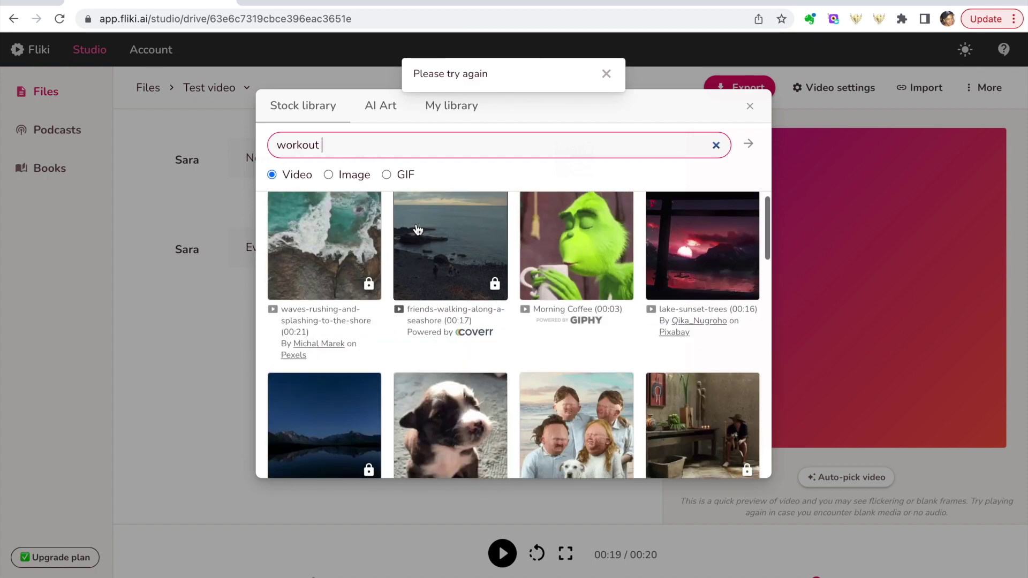
left_click(695, 255)
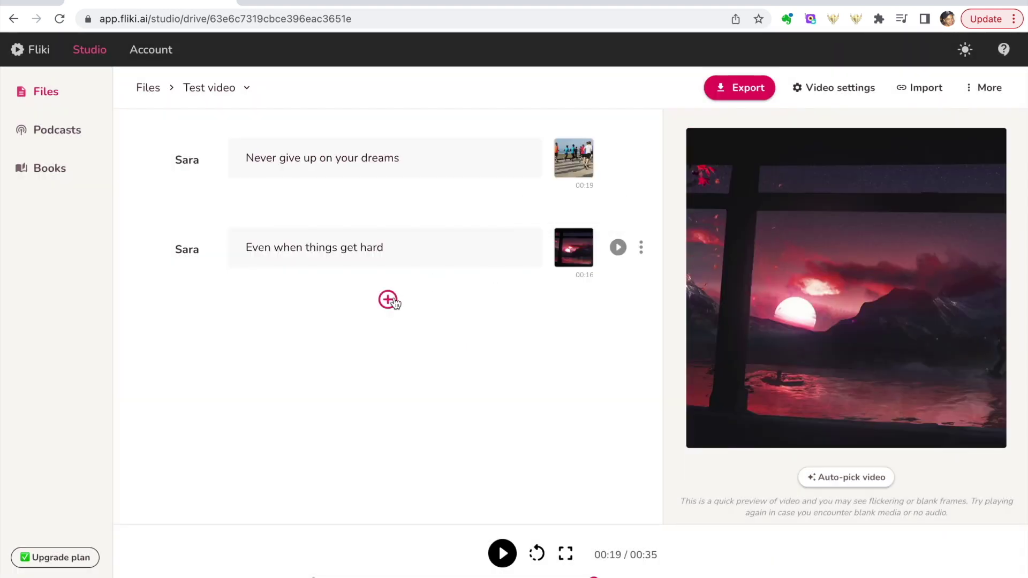
left_click(388, 299)
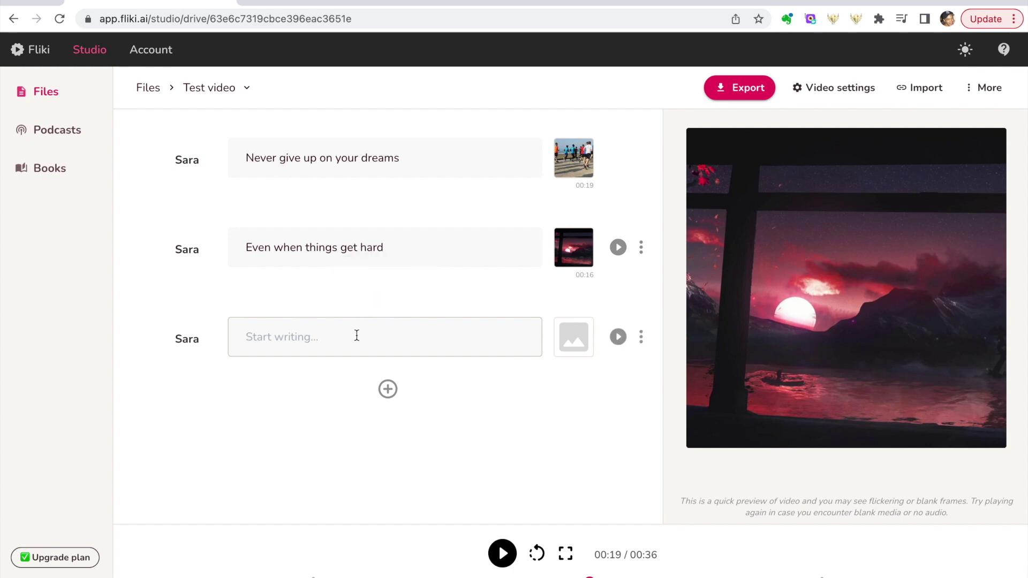
Write 'Keep on going until you've made it' in the third scene and apply the 8-second 'success' stock clip
type("Keep on going unti")
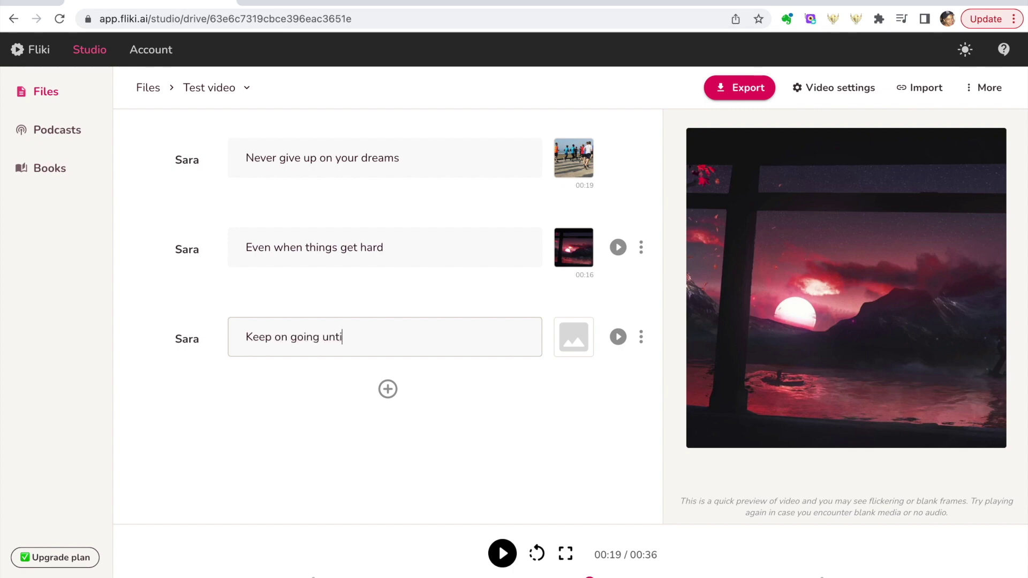
type("l you've made it")
left_click(574, 337)
scroll(475, 223, "down", 3)
scroll(474, 223, "up", 5)
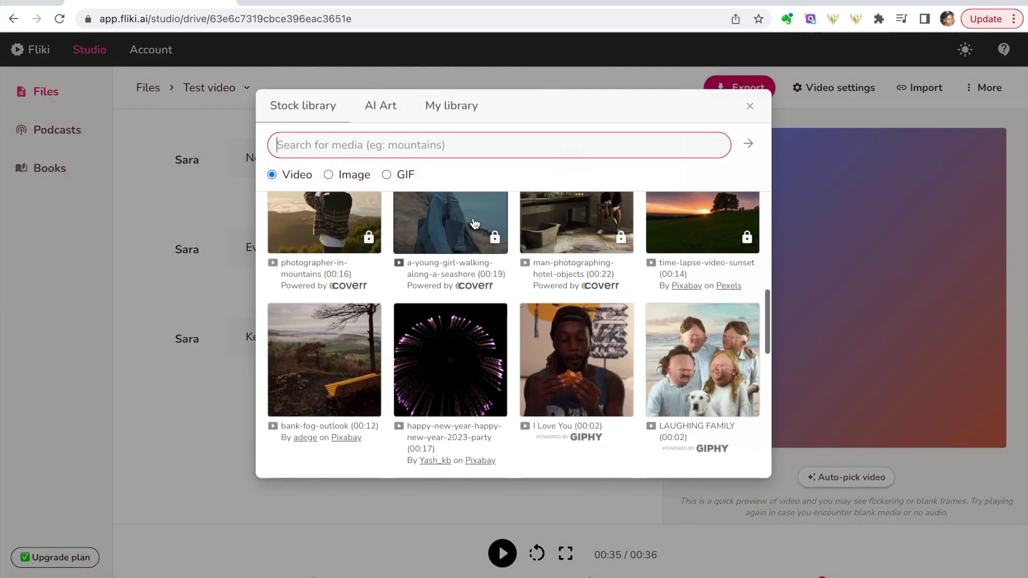
type("succ")
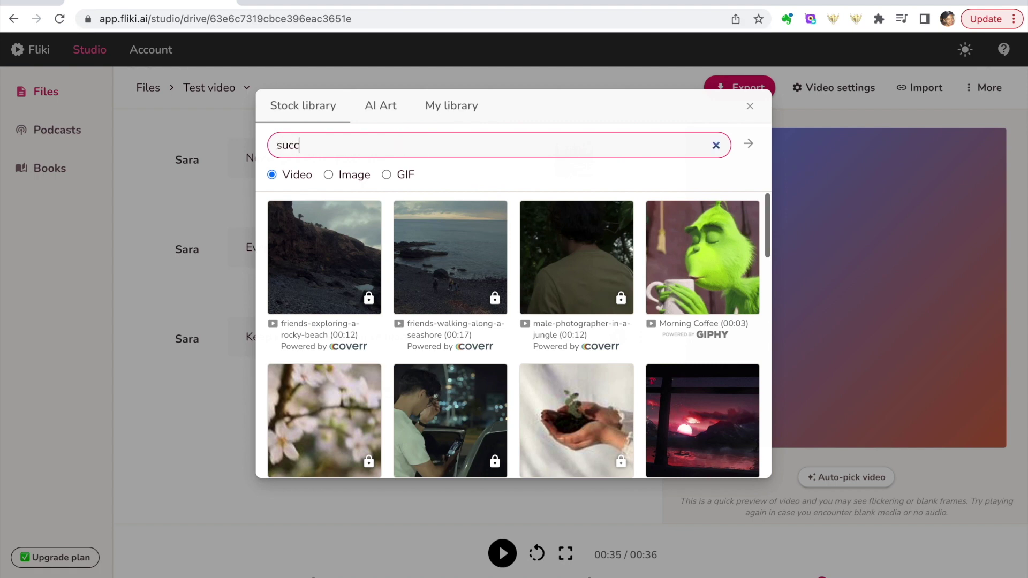
type("ess")
key("Return")
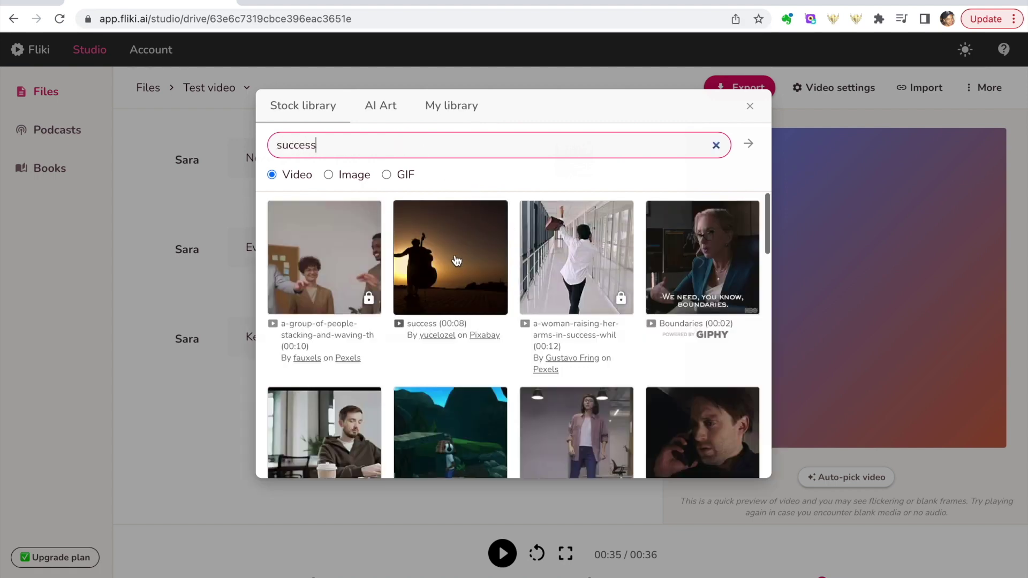
left_click(456, 260)
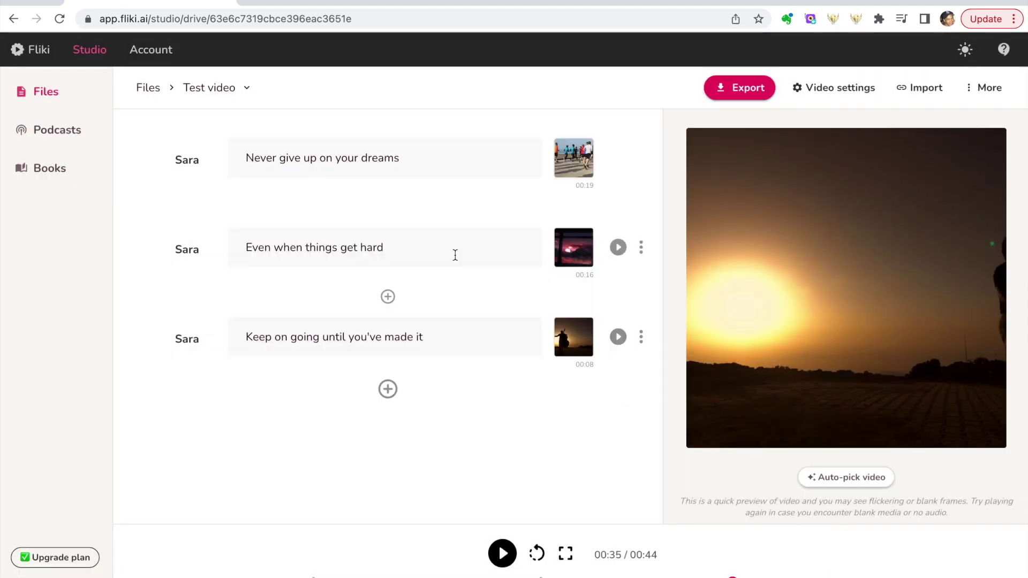
left_click(844, 90)
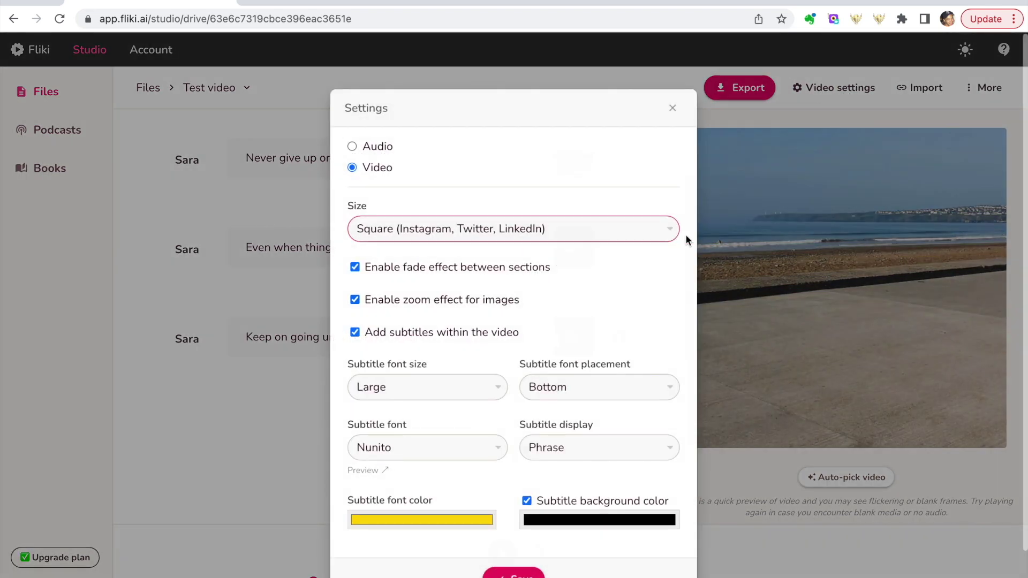
Set the video size to Landscape (YouTube, Facebook, Twitter, LinkedIn) and save the settings
left_click(665, 231)
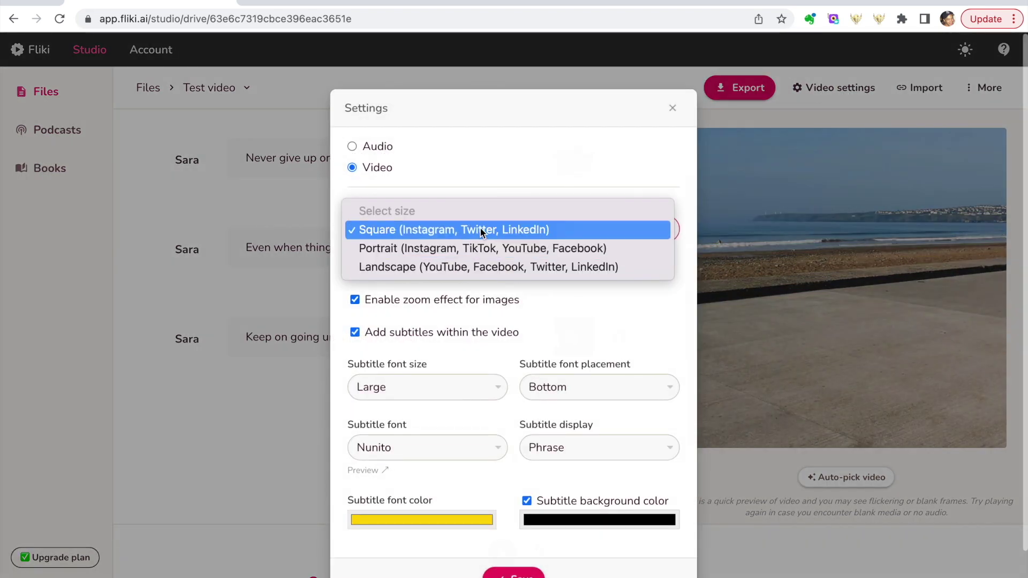
left_click(472, 269)
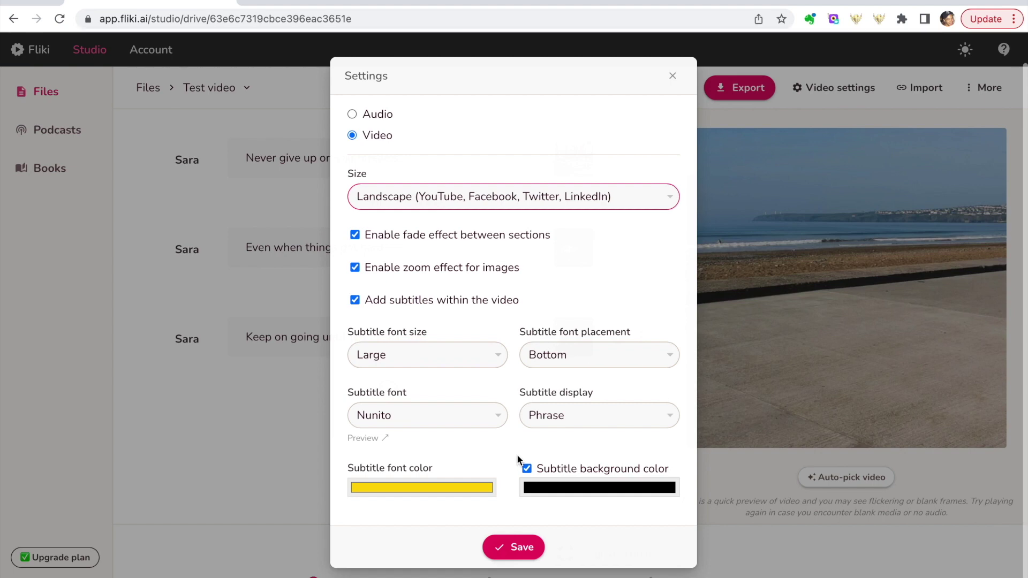
left_click(517, 547)
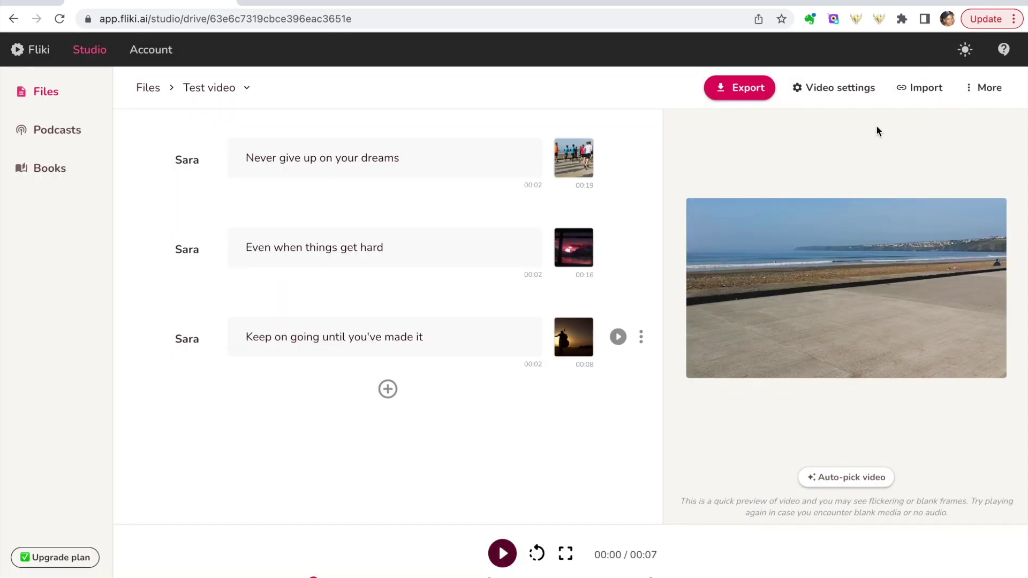
Open Background music from the More menu and search the stock music for 'calm'
left_click(928, 95)
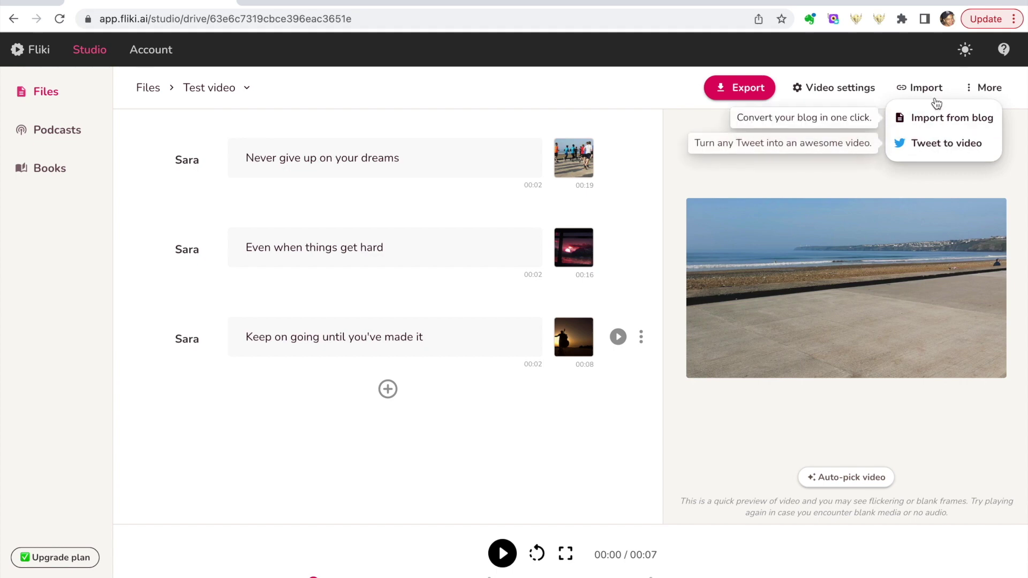
left_click(984, 87)
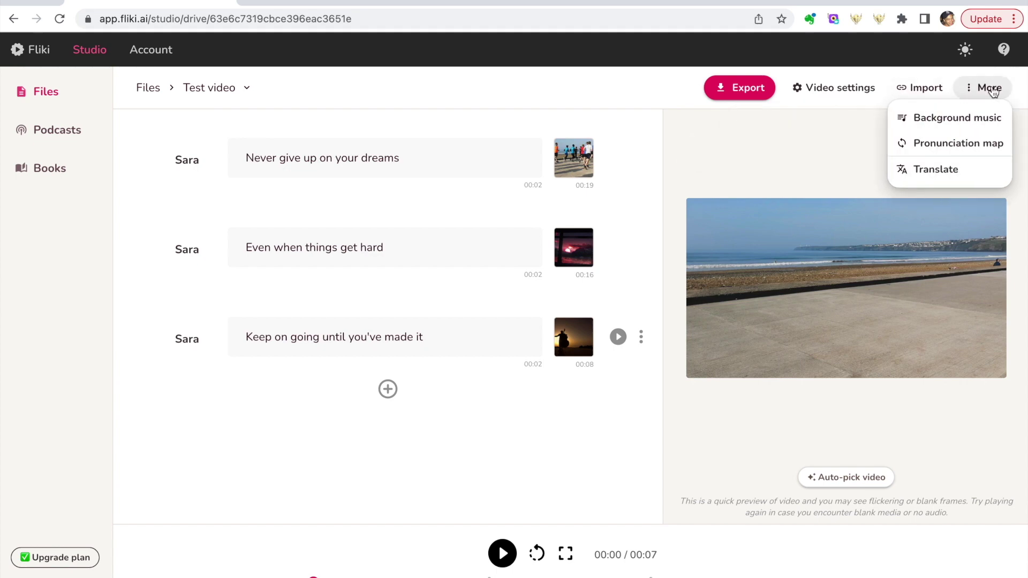
left_click(963, 126)
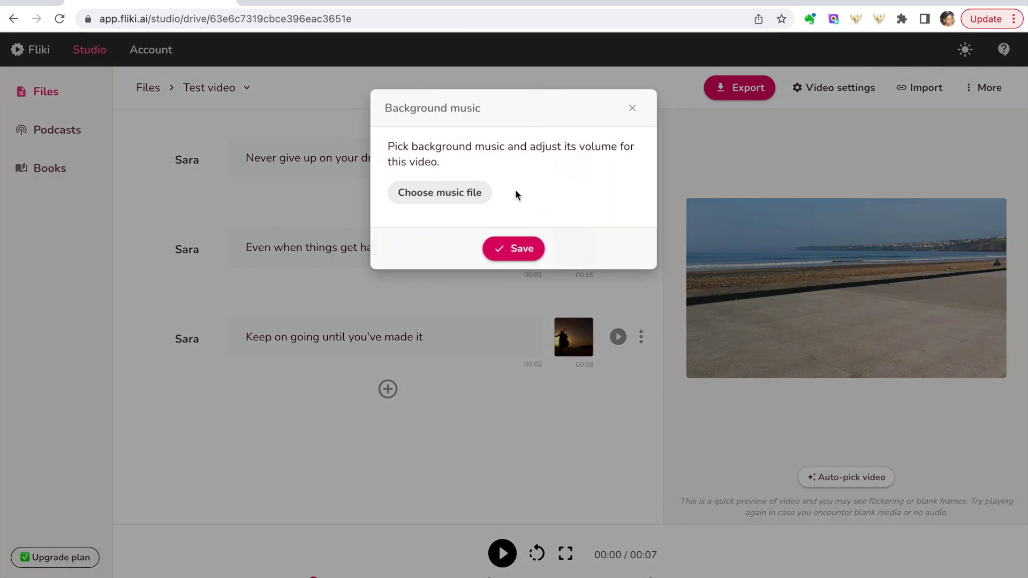
left_click(475, 196)
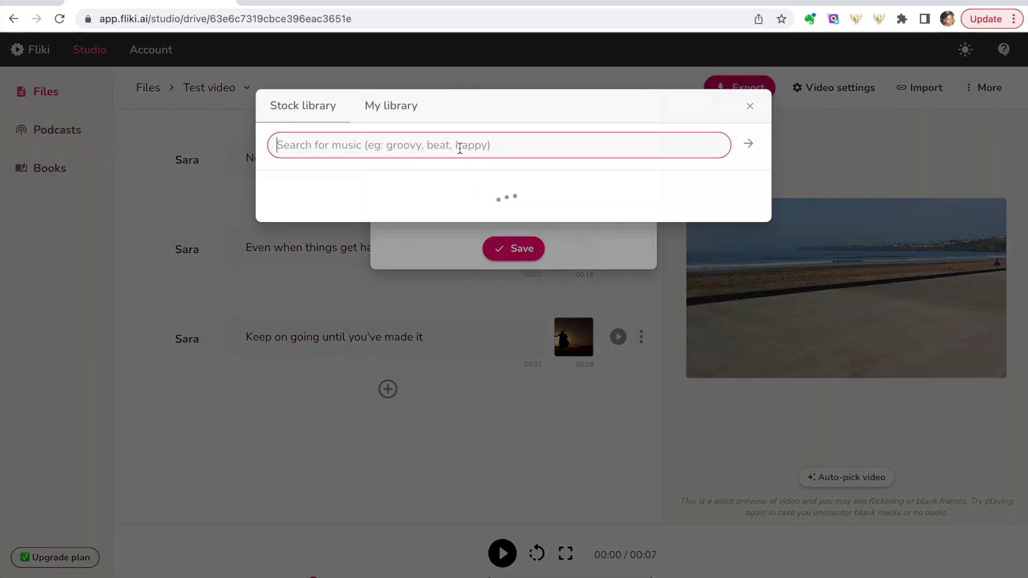
type("calm")
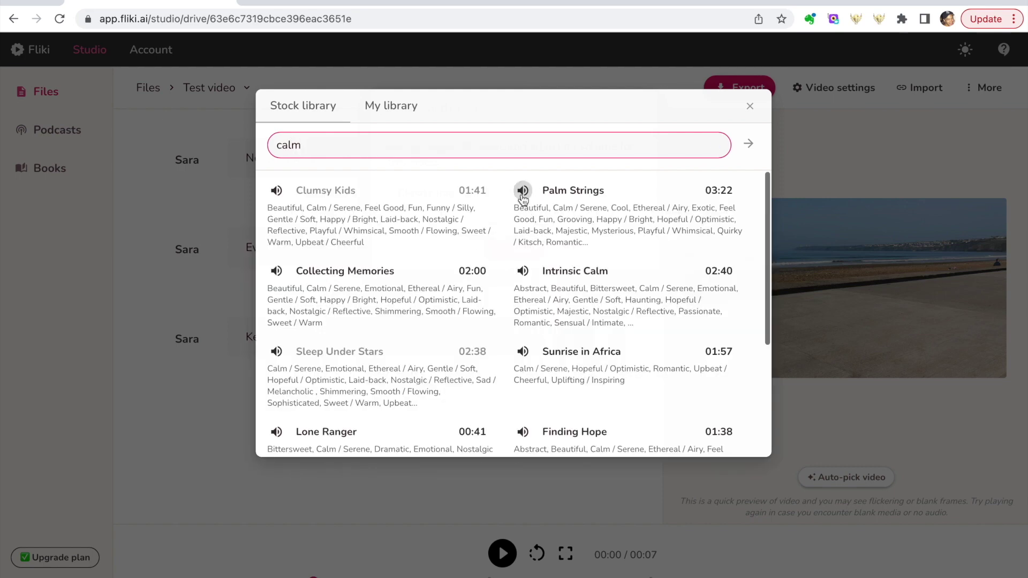
Choose Palm Strings at 40% volume, save it, and preview the whole video
left_click(522, 193)
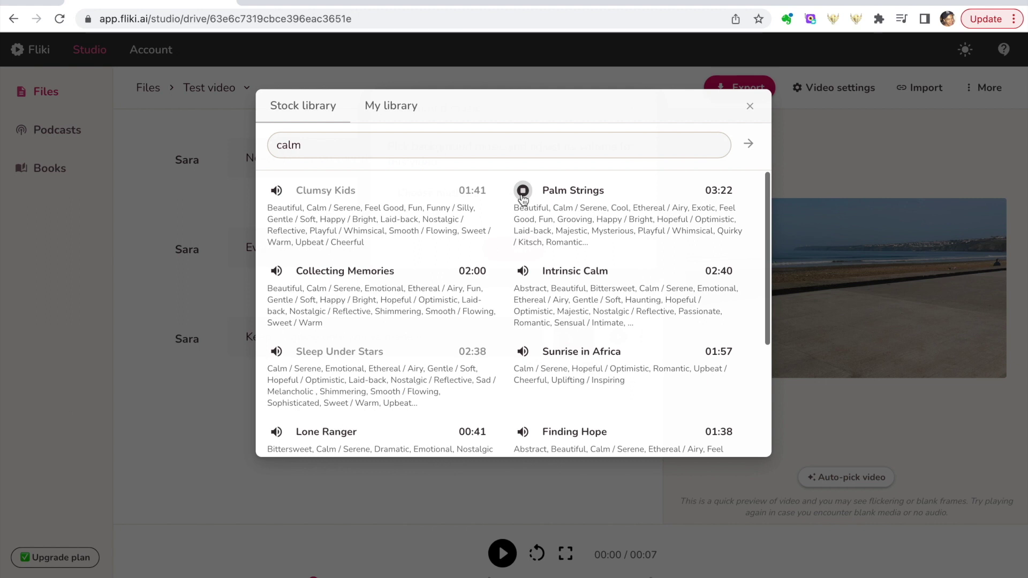
left_click(523, 192)
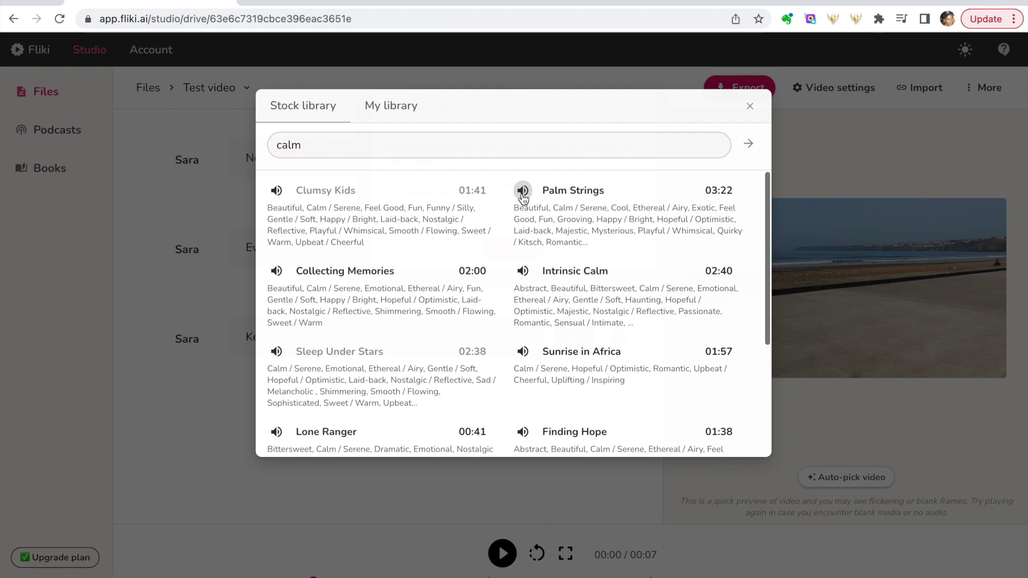
left_click(577, 192)
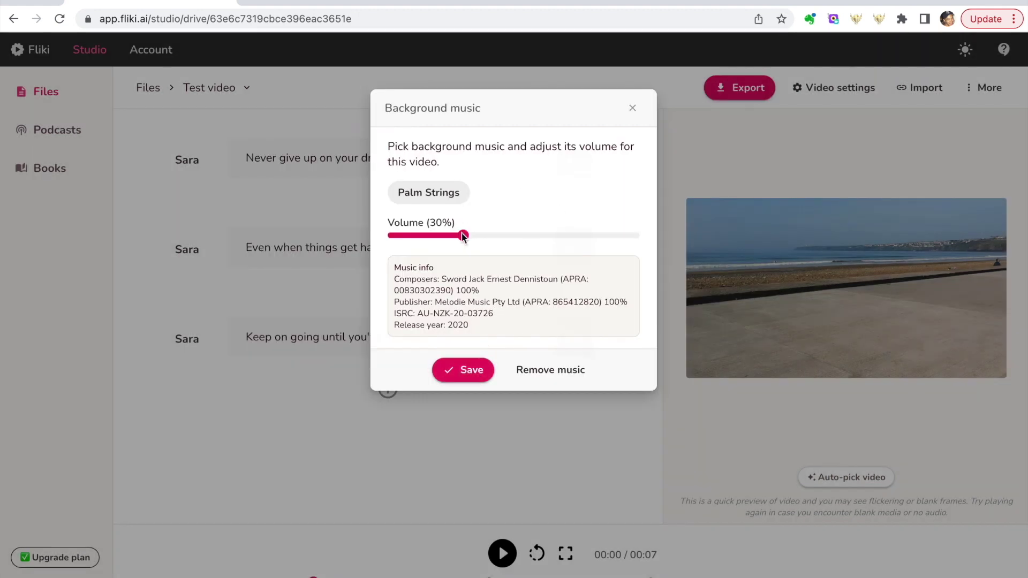
left_click_drag(462, 233, 488, 233)
left_click(472, 374)
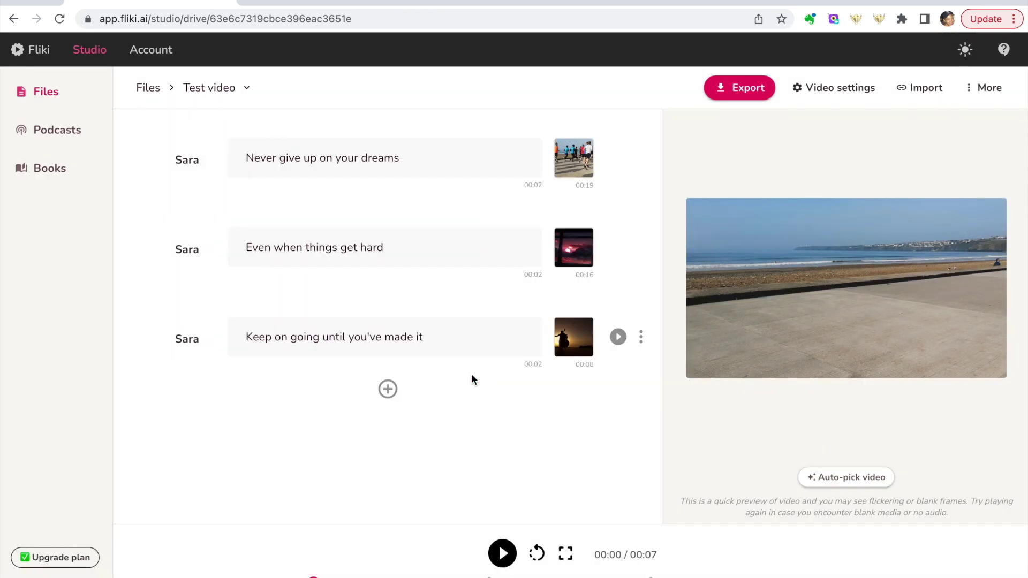
left_click(502, 554)
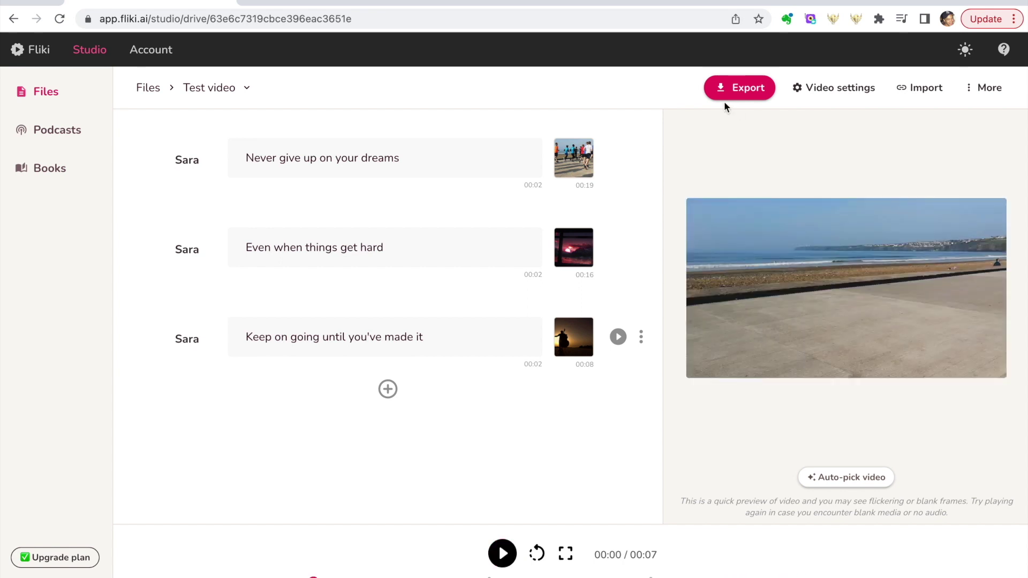
Start exporting the Test video, dismiss the processing notice, and return to the three-scene editor
left_click(727, 93)
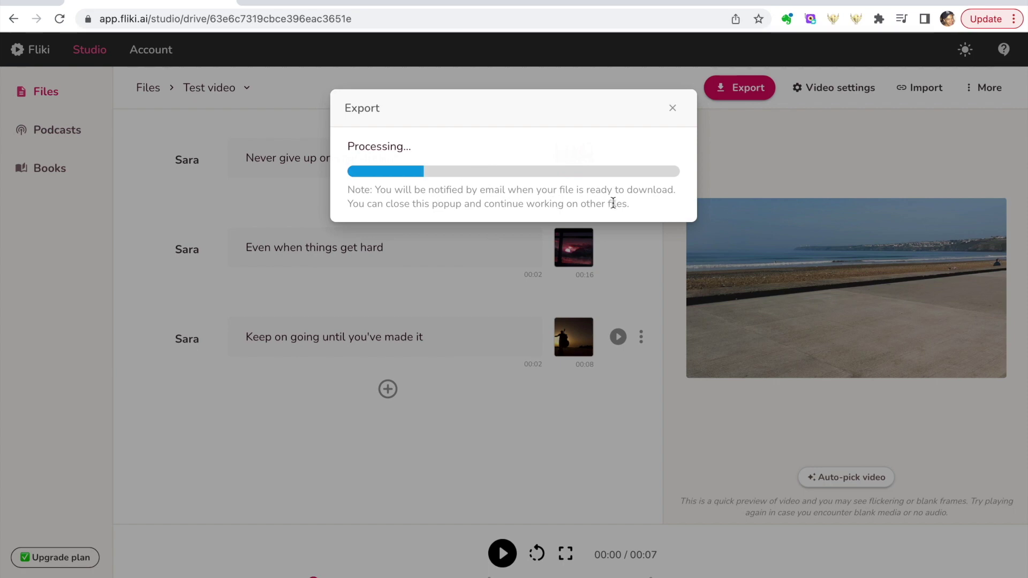
left_click(467, 228)
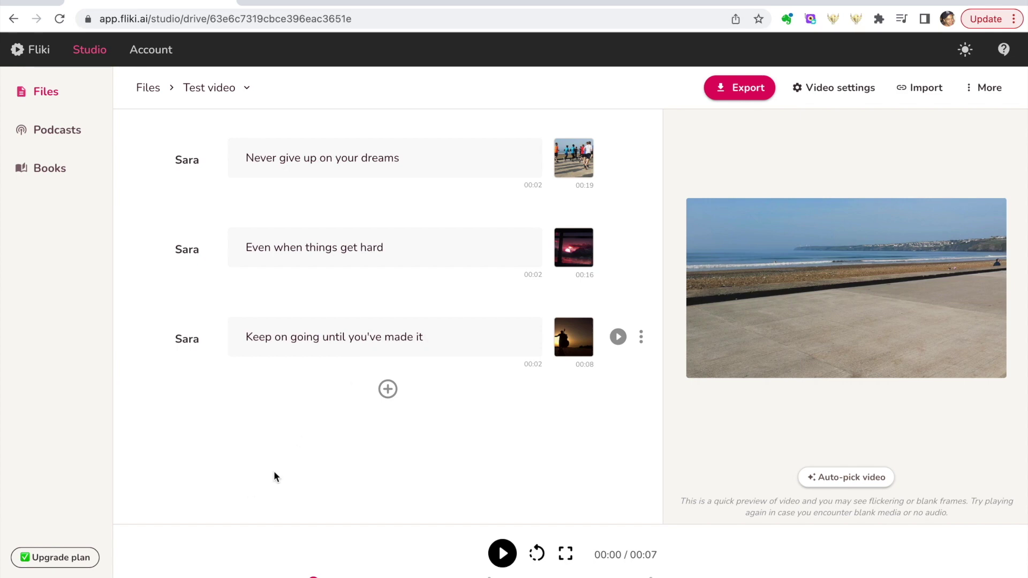
left_click(277, 158)
left_click(277, 411)
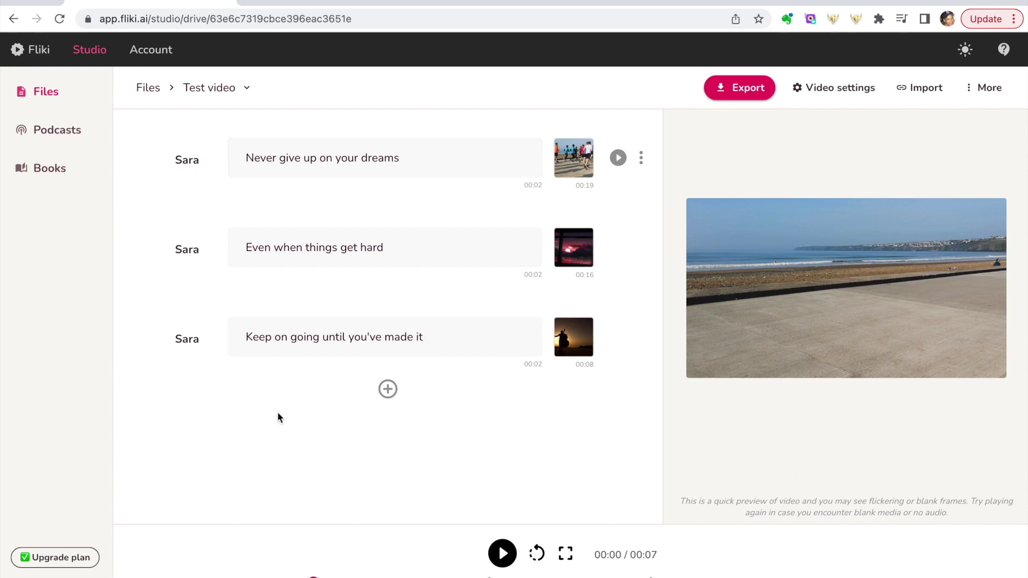